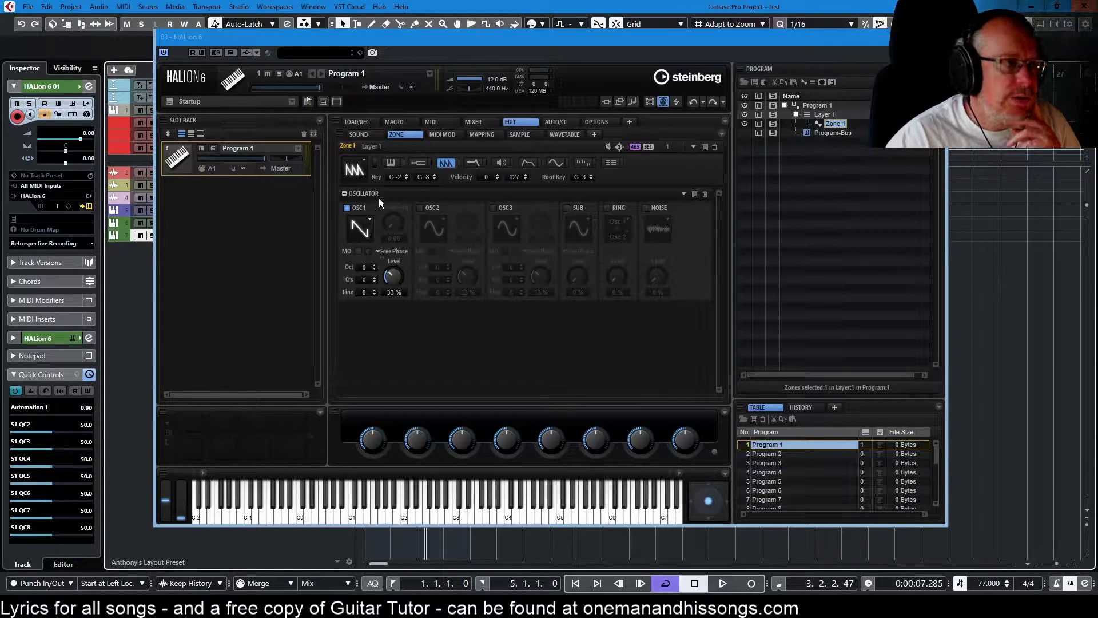
# Show Zone 1's Filter section, a Classic LP24 filter at 834 Hz cutoff and 53% resonance.
pyautogui.click(469, 163)
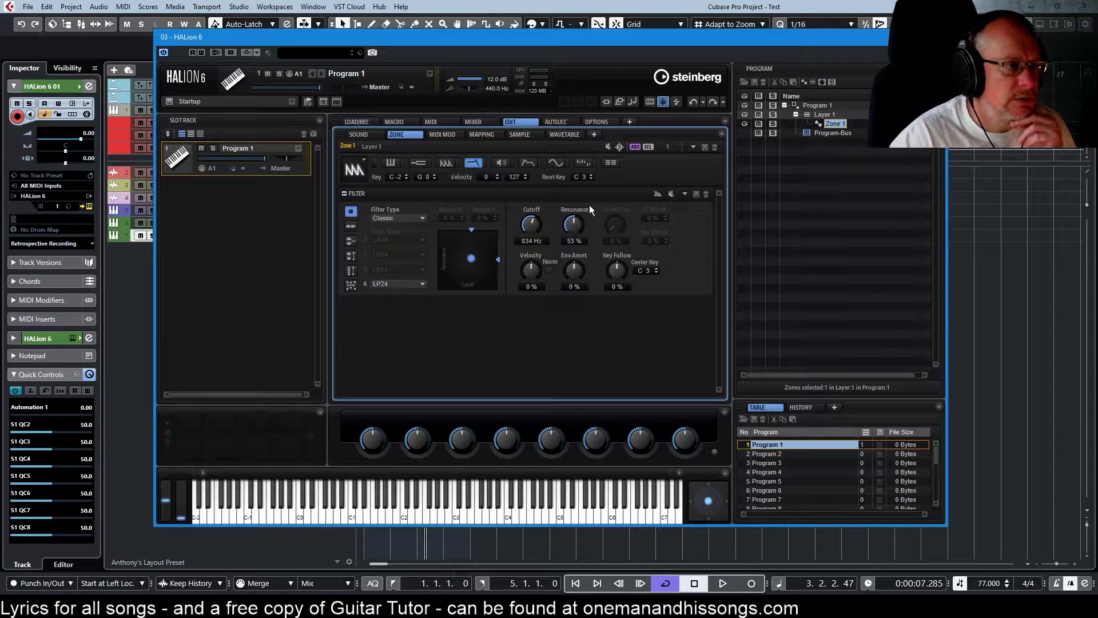
# Draw rising and falling levels across the 16 steps of the Step Modulator grid.
pyautogui.click(584, 164)
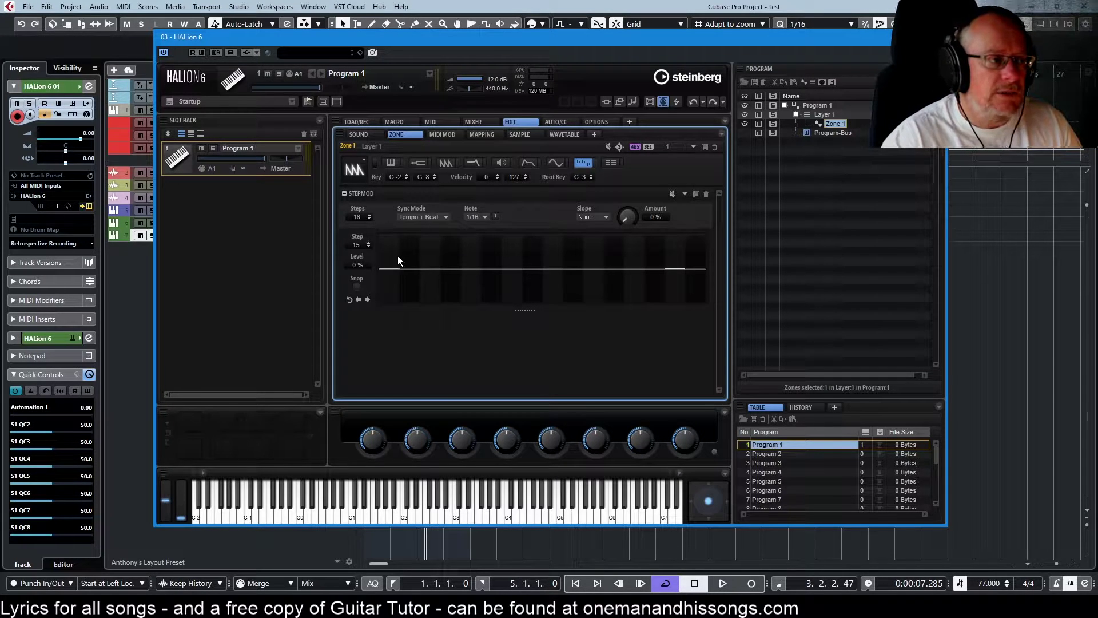
pyautogui.moveTo(398, 261)
pyautogui.mouseDown()
pyautogui.moveTo(428, 252)
pyautogui.moveTo(466, 267)
pyautogui.moveTo(505, 248)
pyautogui.moveTo(626, 297)
pyautogui.moveTo(652, 256)
pyautogui.moveTo(682, 265)
pyautogui.moveTo(547, 263)
pyautogui.moveTo(524, 236)
pyautogui.moveTo(555, 277)
pyautogui.moveTo(502, 302)
pyautogui.moveTo(448, 285)
pyautogui.moveTo(508, 241)
pyautogui.moveTo(597, 277)
pyautogui.moveTo(646, 274)
pyautogui.moveTo(668, 250)
pyautogui.moveTo(620, 243)
pyautogui.moveTo(639, 285)
pyautogui.mouseUp()
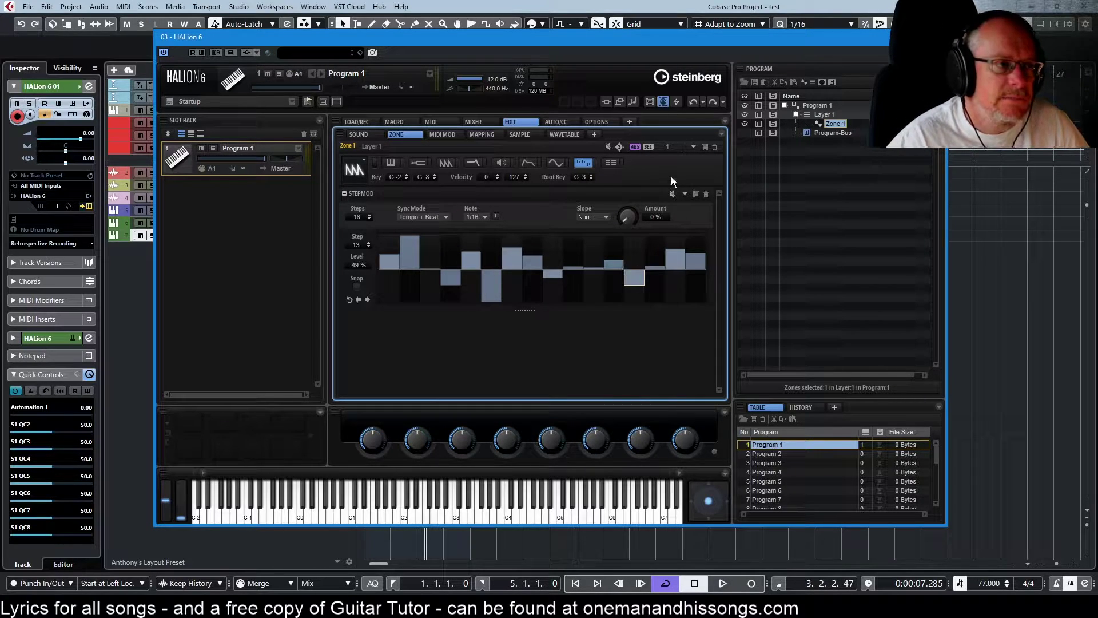
pyautogui.click(611, 163)
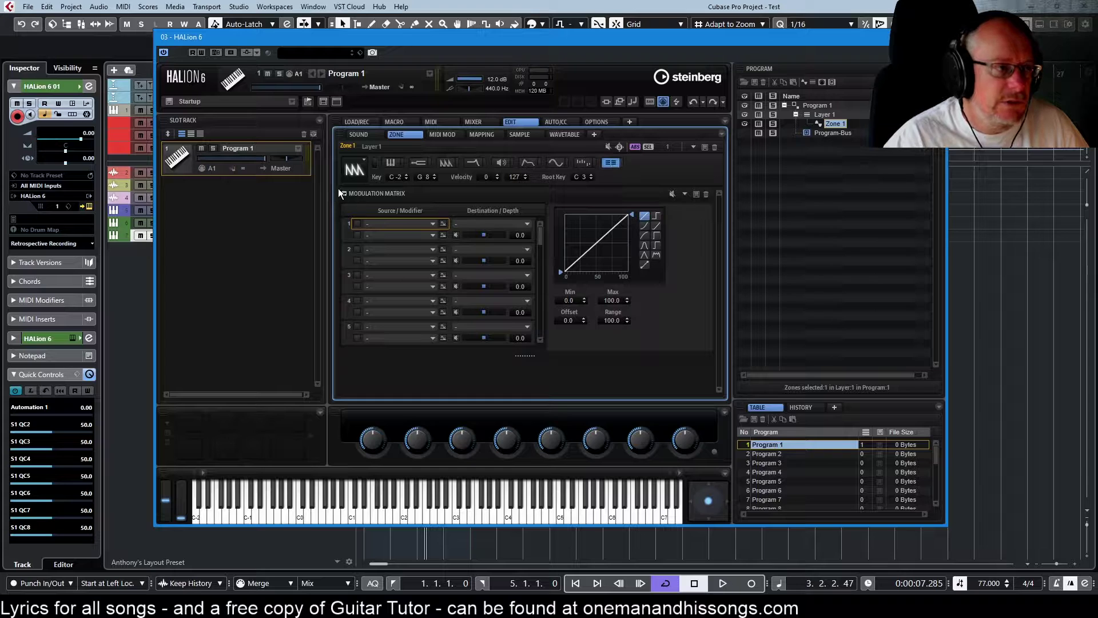
# Route Step Modulator to Cutoff in modulation row 1 with a depth of 72.2.
pyautogui.click(433, 226)
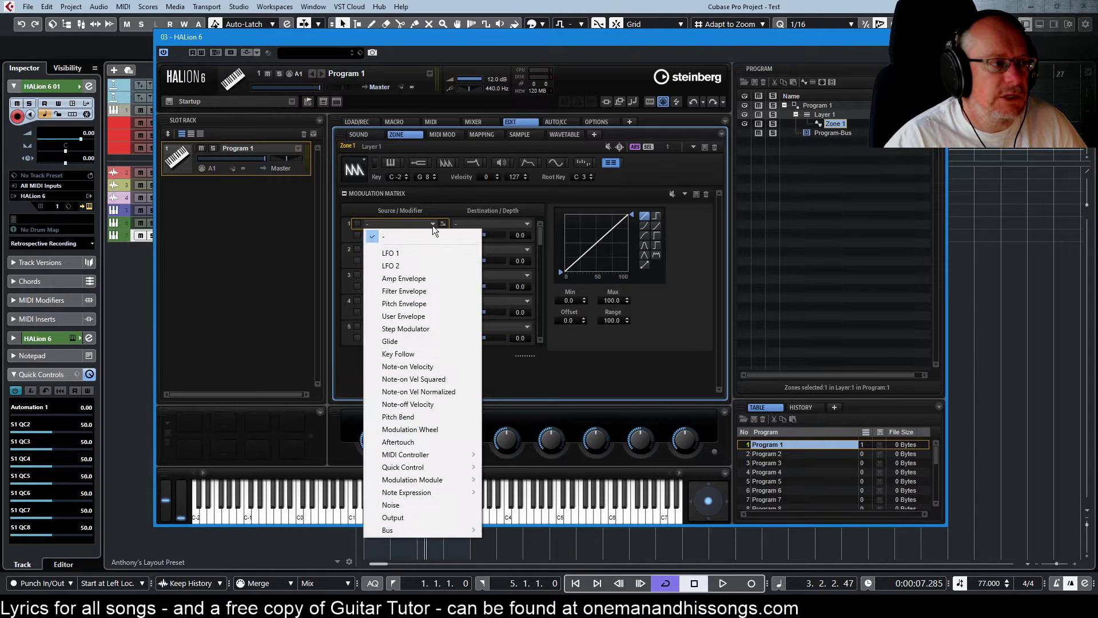
pyautogui.click(410, 330)
pyautogui.click(486, 224)
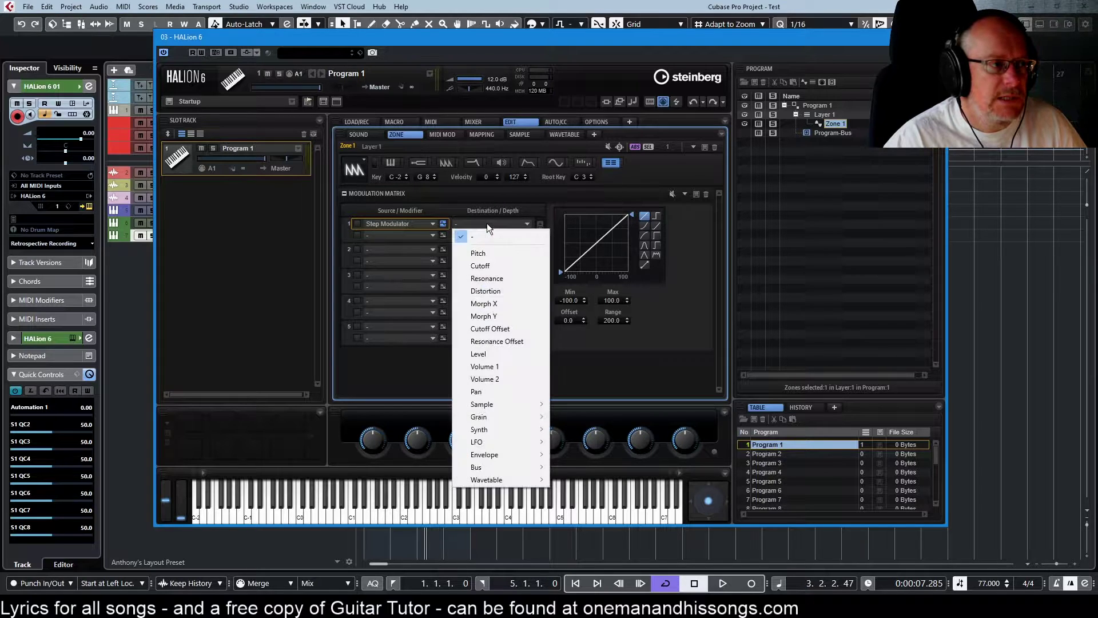
pyautogui.click(480, 265)
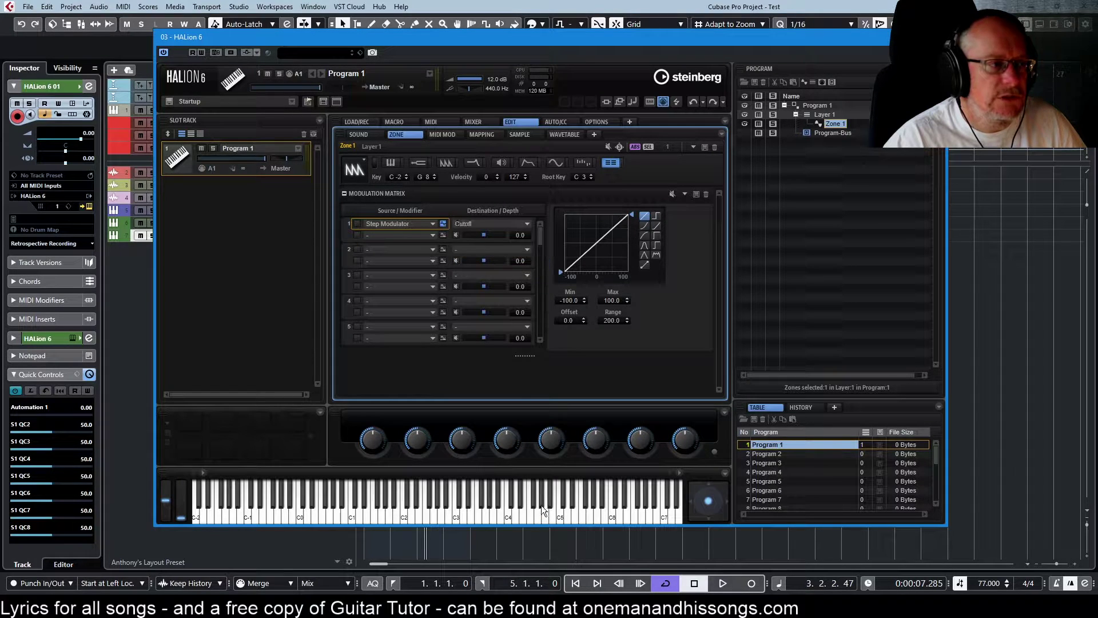
pyautogui.scroll(1, 485, 235)
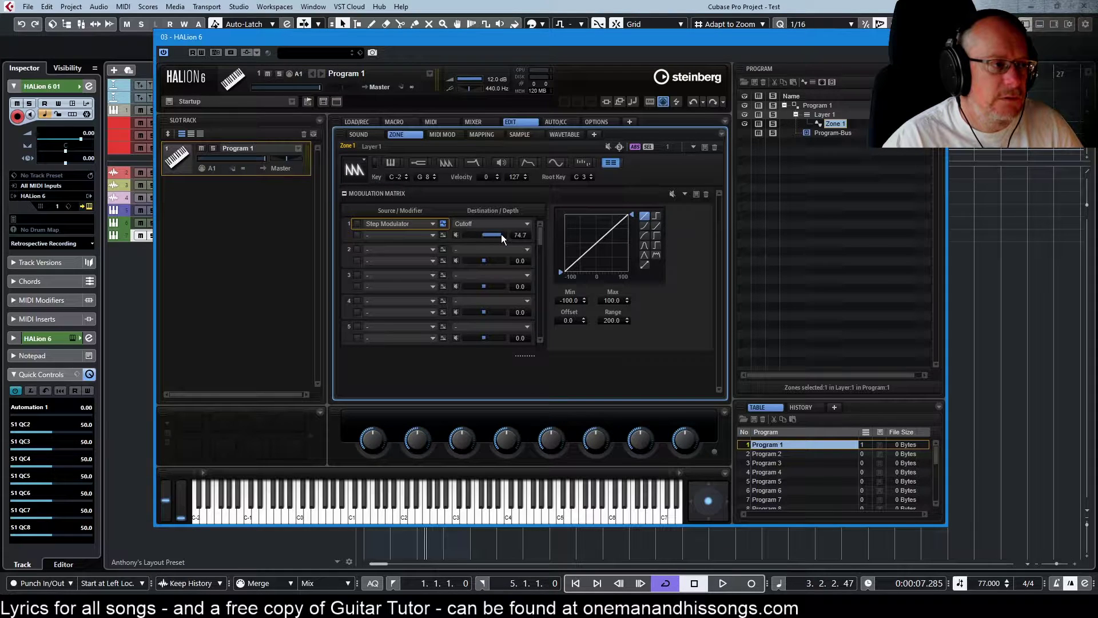
pyautogui.scroll(-2, 501, 234)
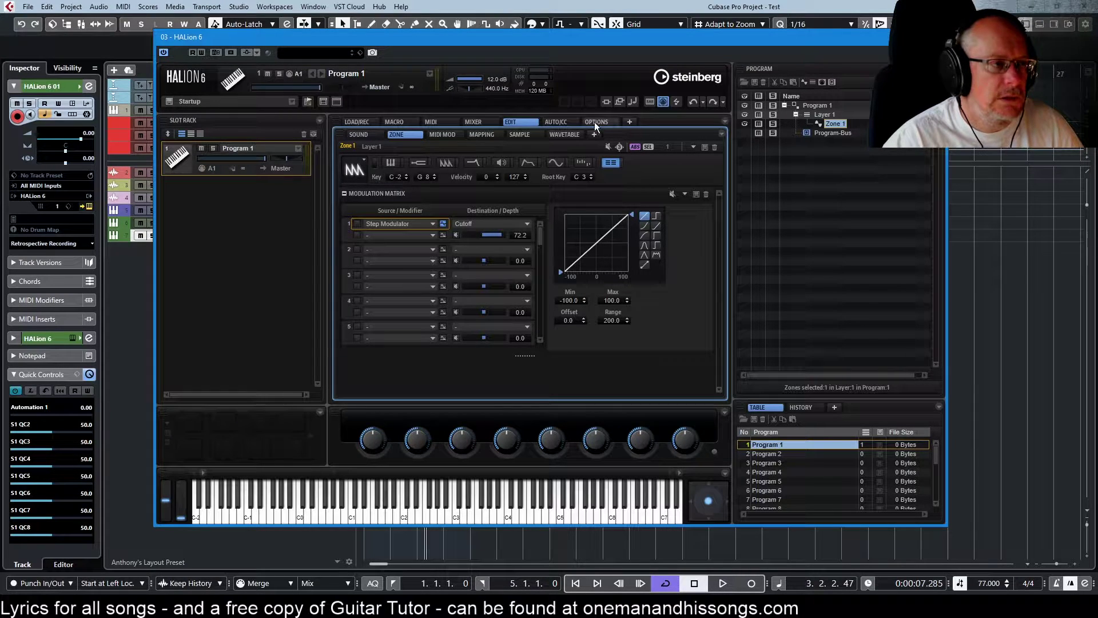
pyautogui.click(582, 163)
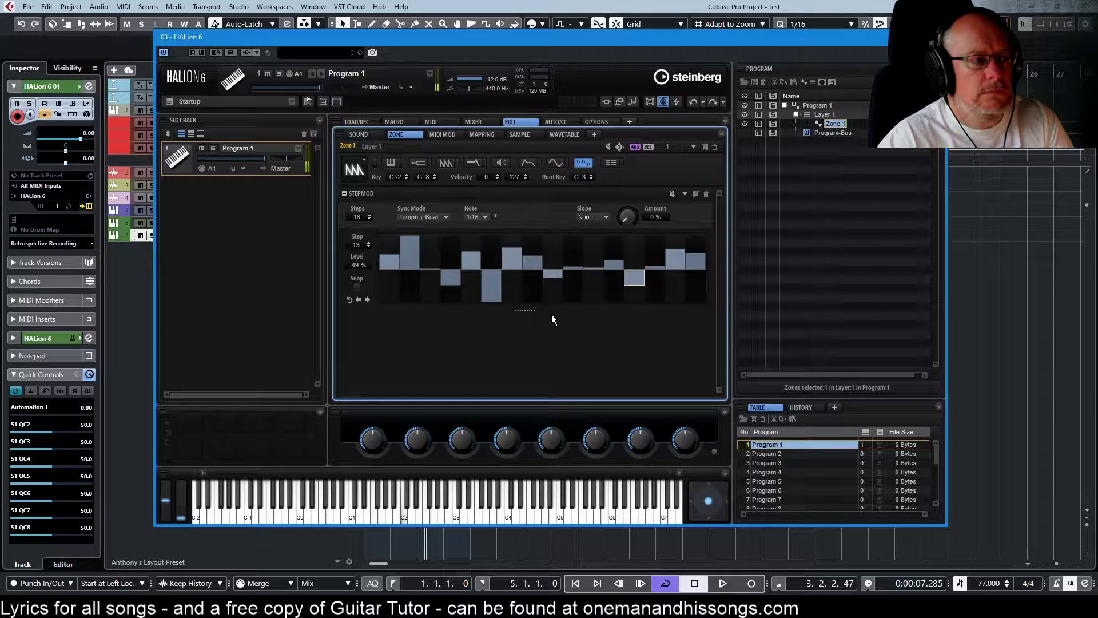
# Choose 1/8 as the step modulator's note length from the Note menu.
pyautogui.click(466, 215)
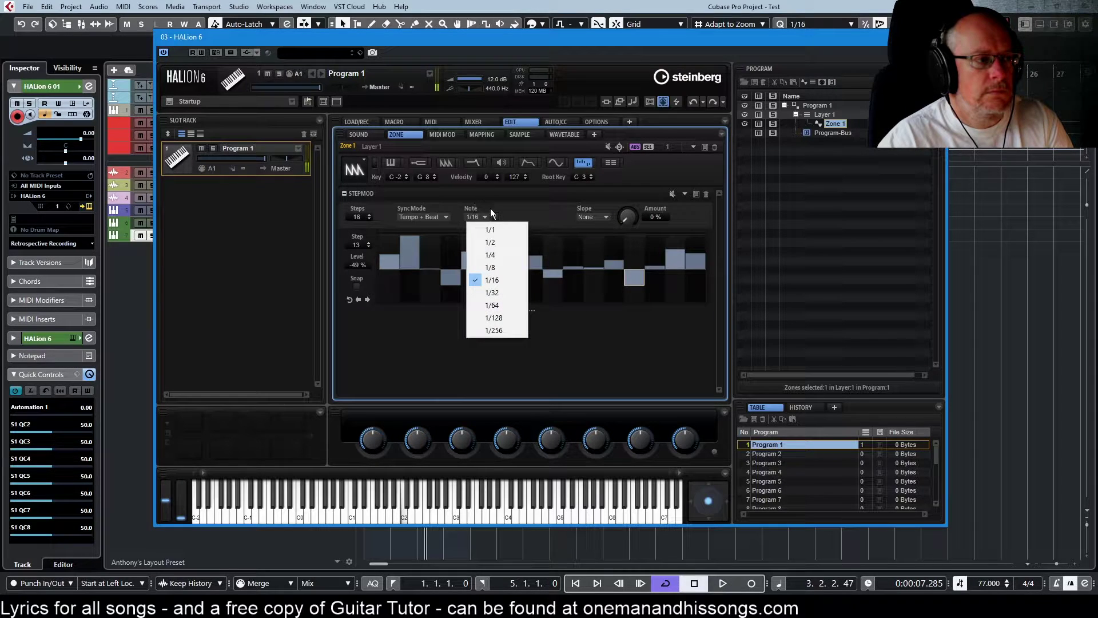
pyautogui.click(497, 270)
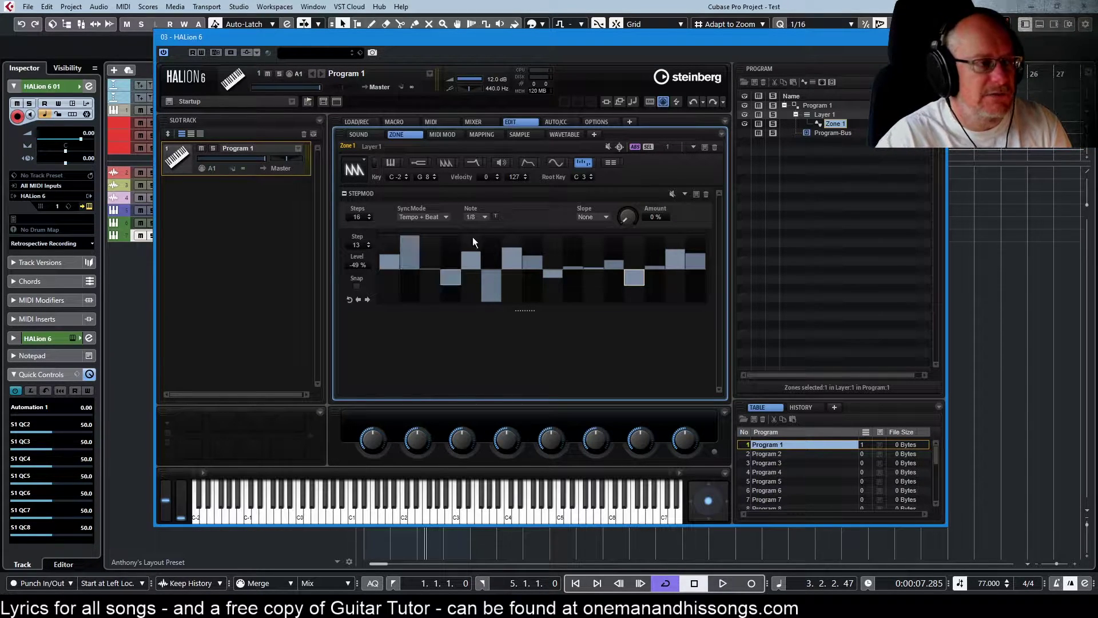
pyautogui.scroll(-1, 484, 218)
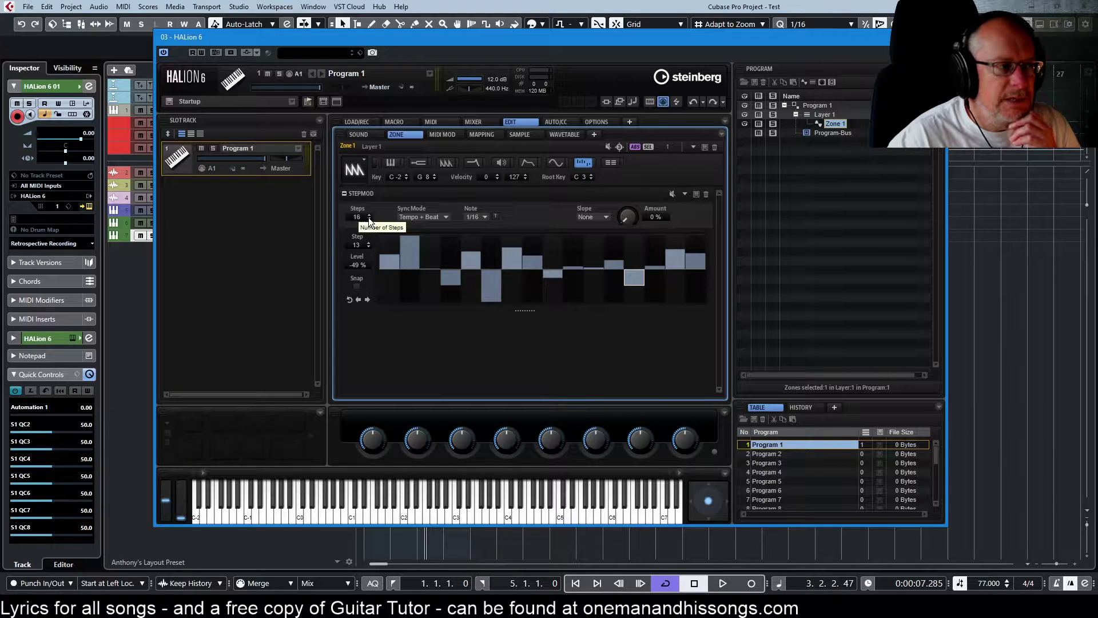
# Cut the pattern to 8 steps at 1/16 and set step 2 to 9/12 using level snap.
pyautogui.scroll(-6, 368, 217)
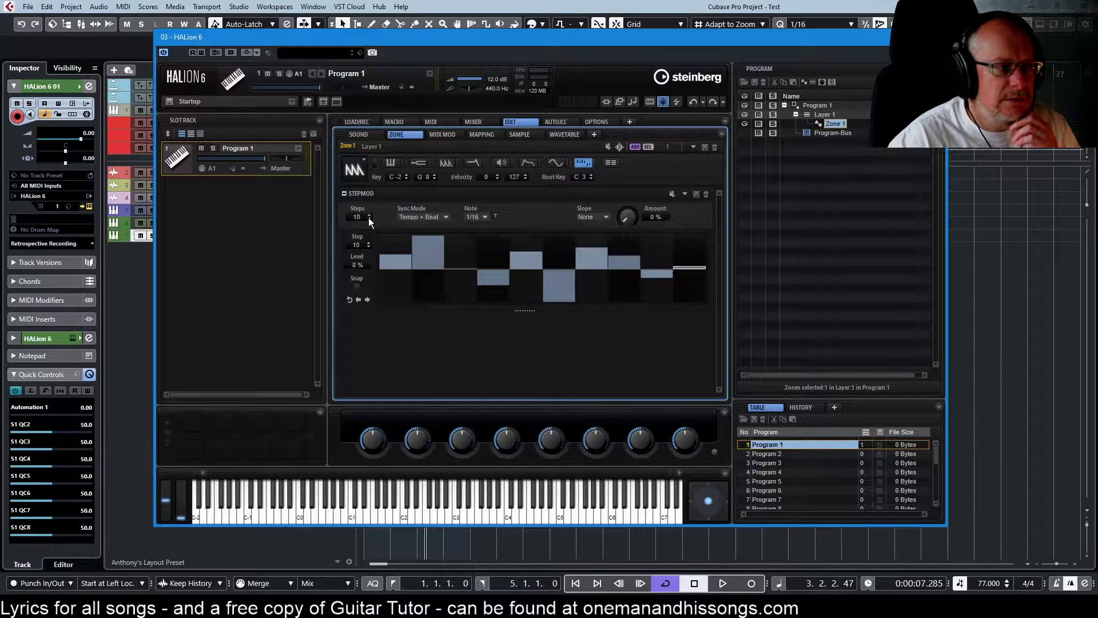
pyautogui.scroll(-2, 369, 217)
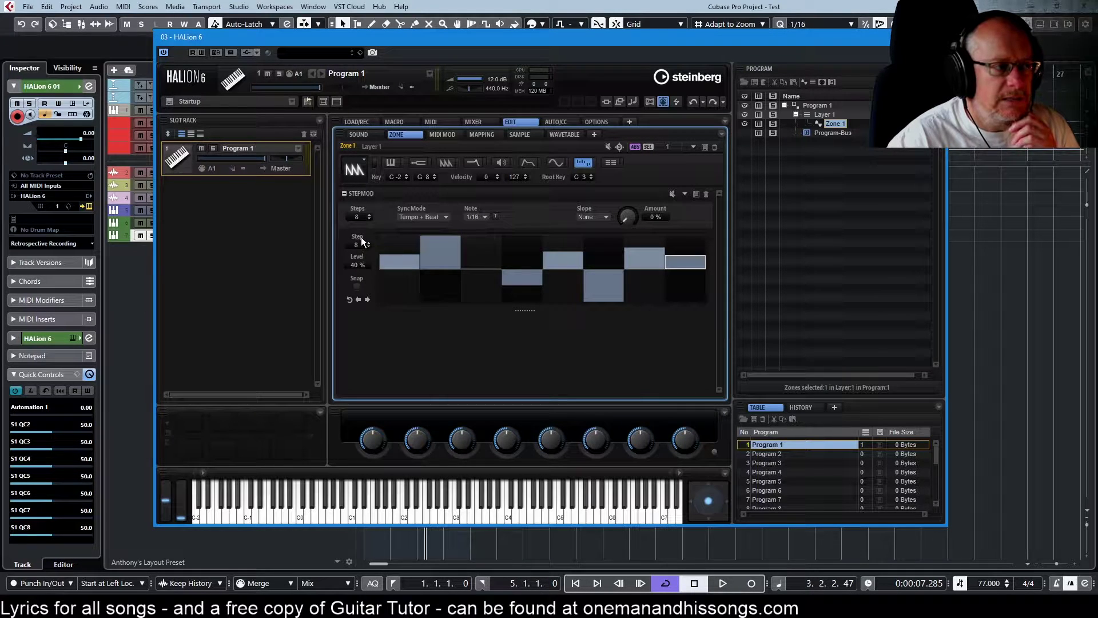
pyautogui.click(440, 254)
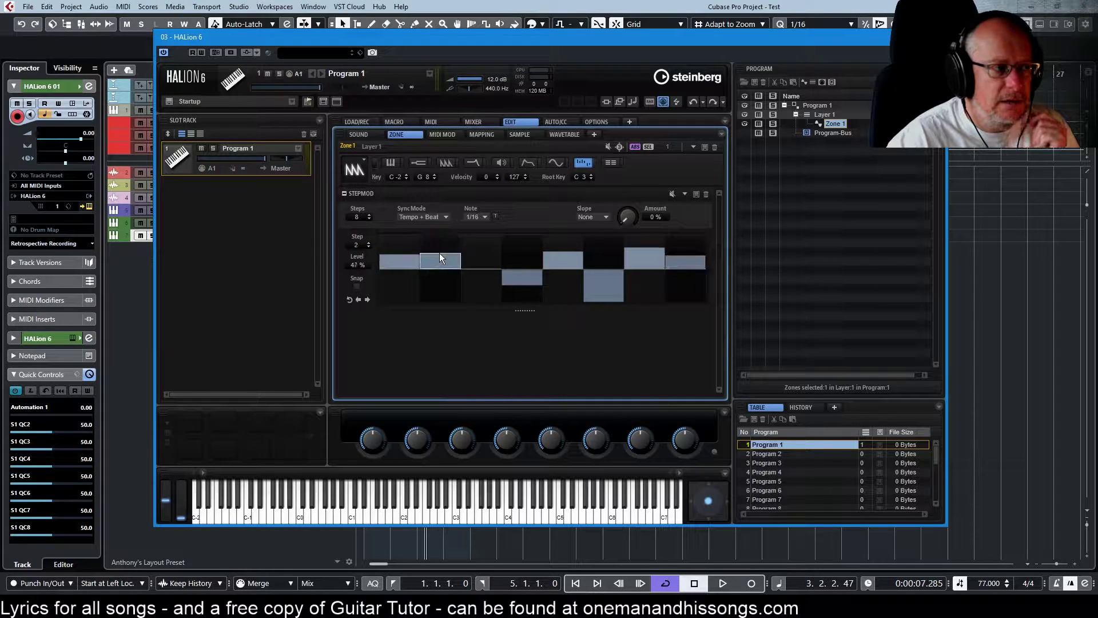
pyautogui.click(435, 236)
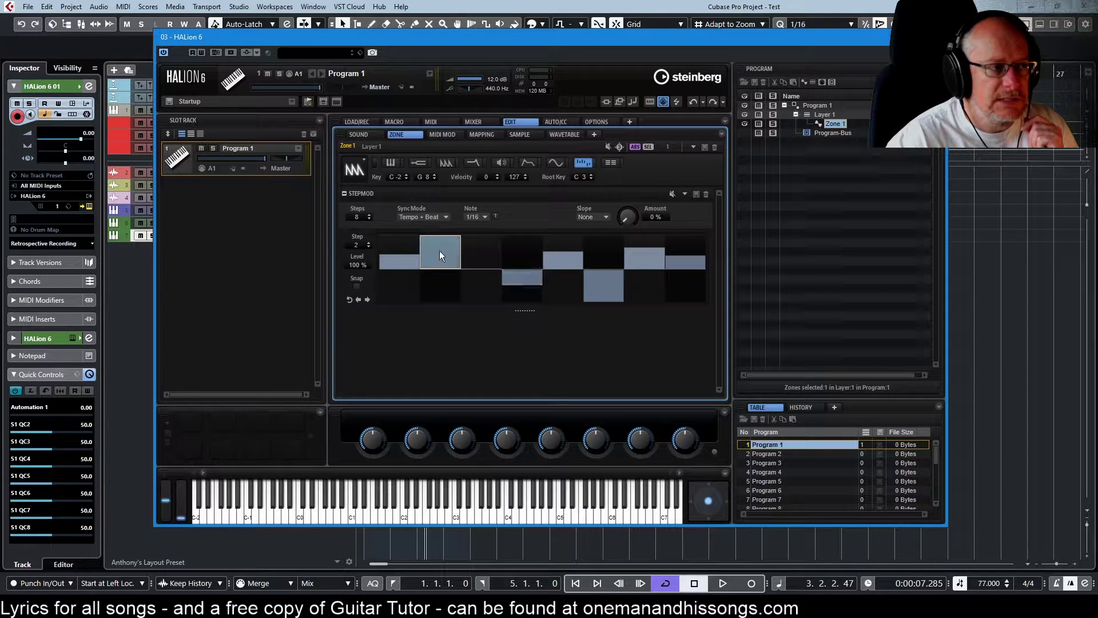
pyautogui.click(356, 286)
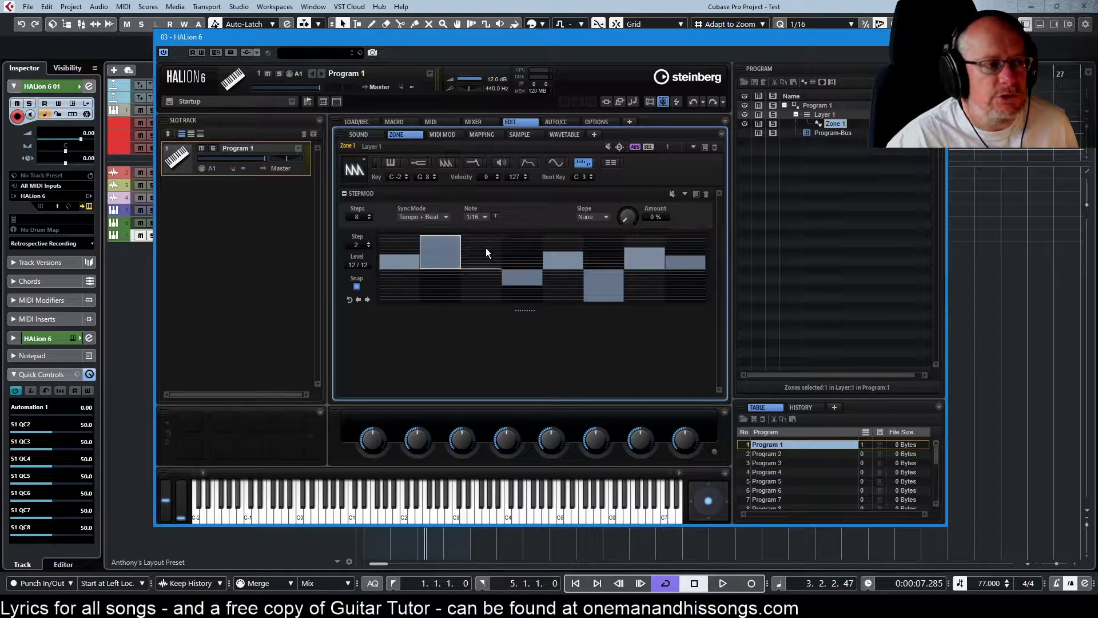
pyautogui.click(444, 250)
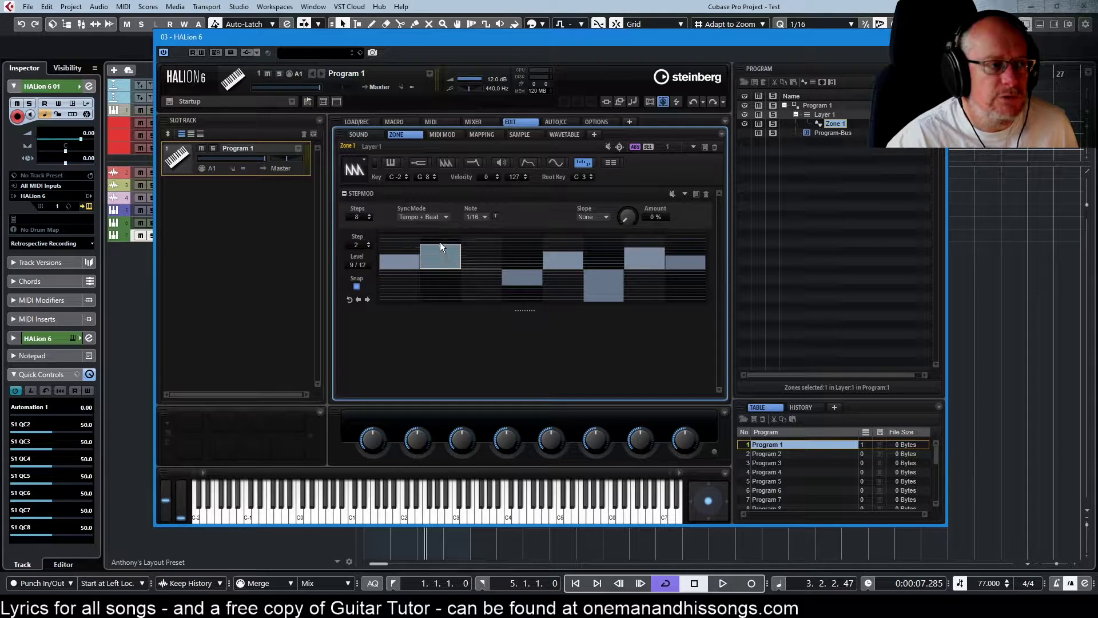
pyautogui.click(438, 240)
pyautogui.click(438, 244)
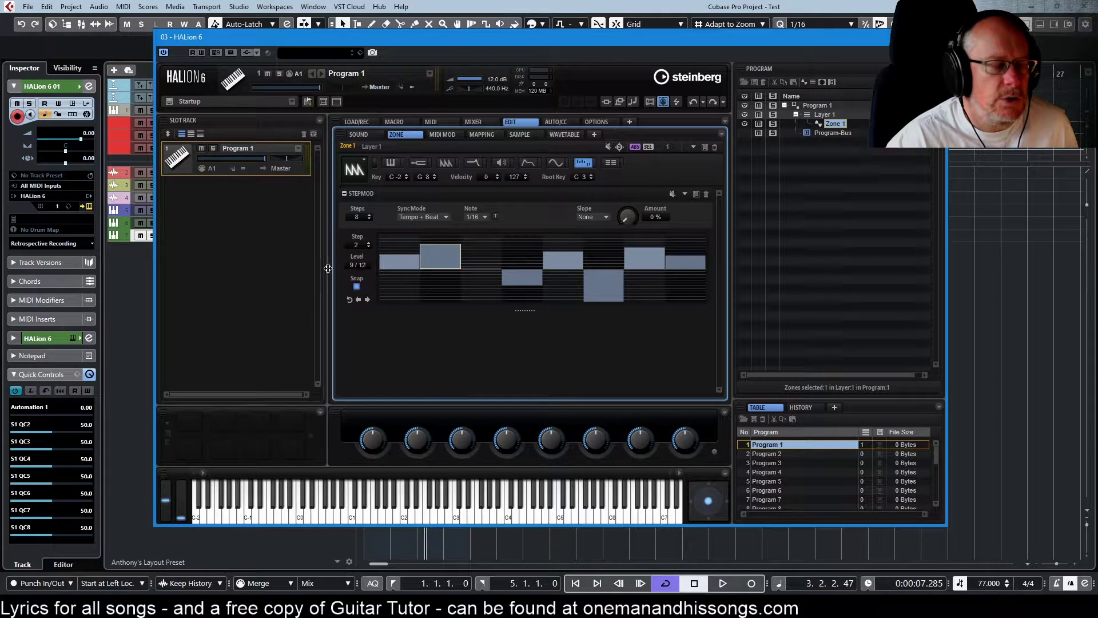
pyautogui.click(356, 286)
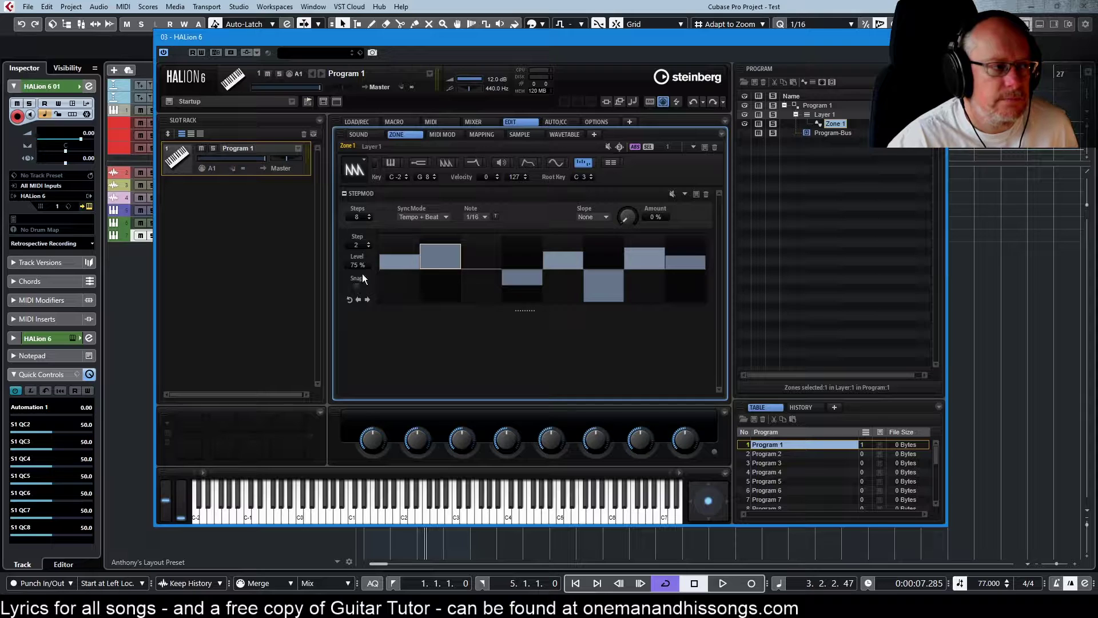
# Raise step 3's level slightly and push step 4's level further down.
pyautogui.click(368, 243)
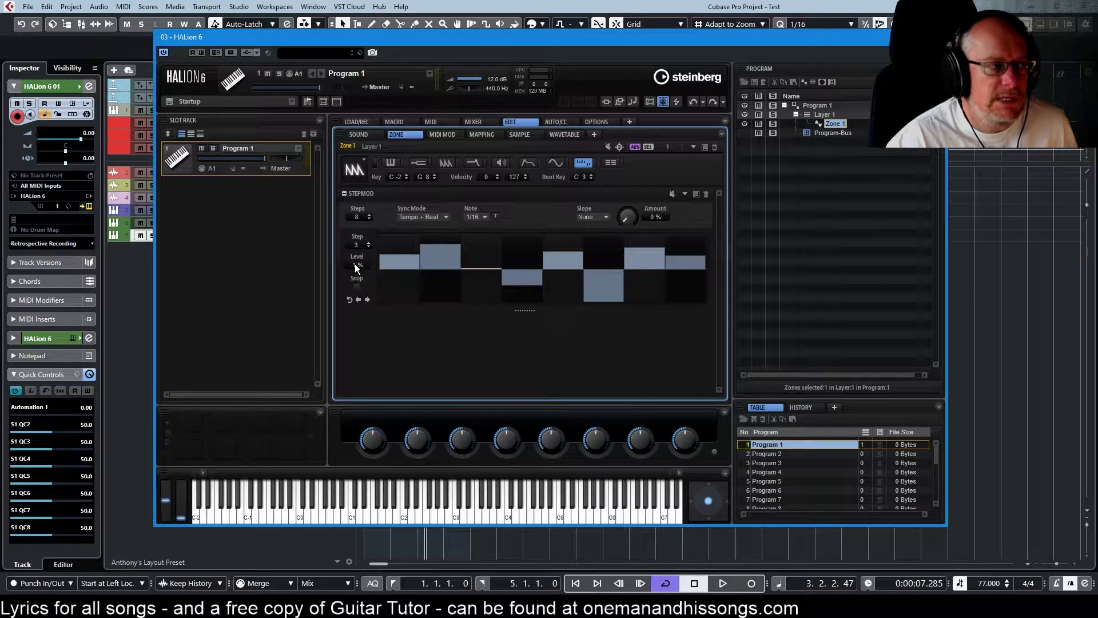
pyautogui.moveTo(355, 264); pyautogui.dragTo(354, 241)
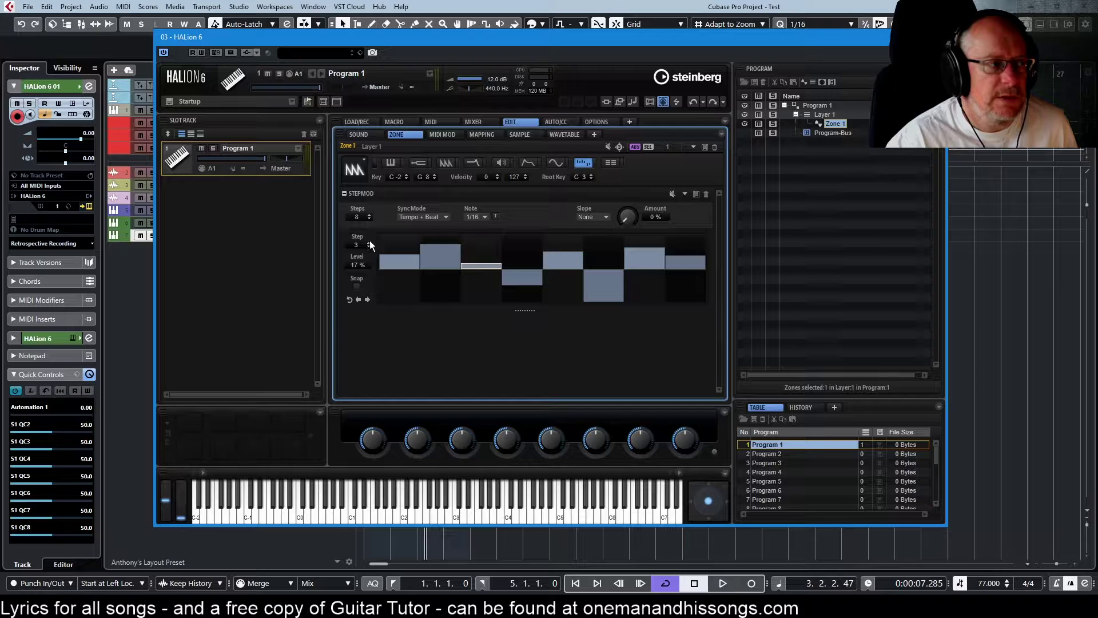
pyautogui.click(368, 241)
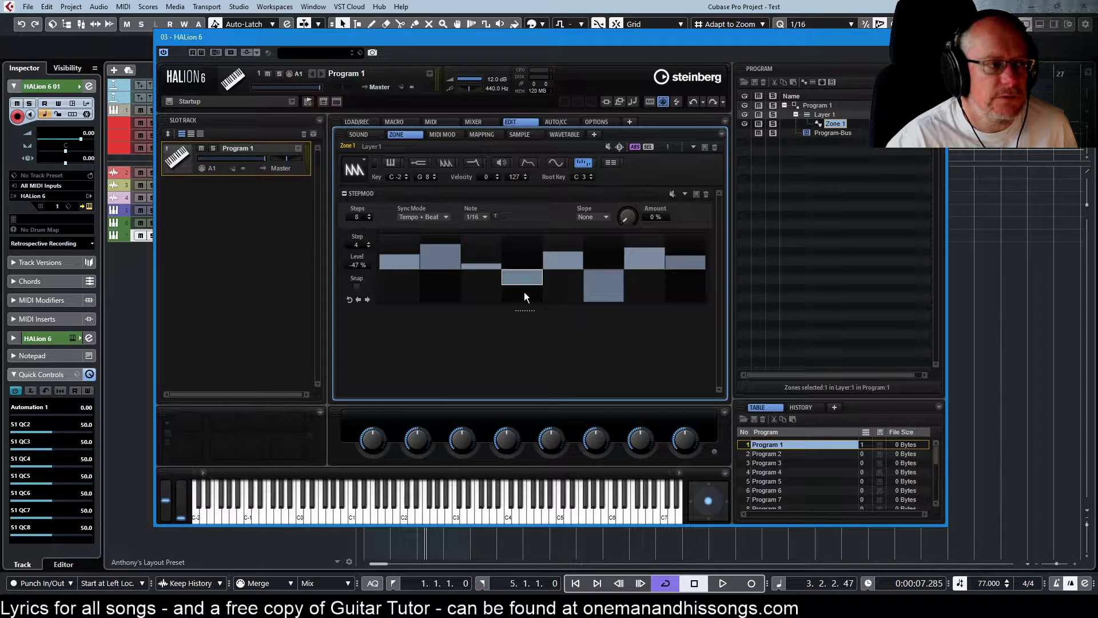
pyautogui.moveTo(351, 262); pyautogui.dragTo(361, 303)
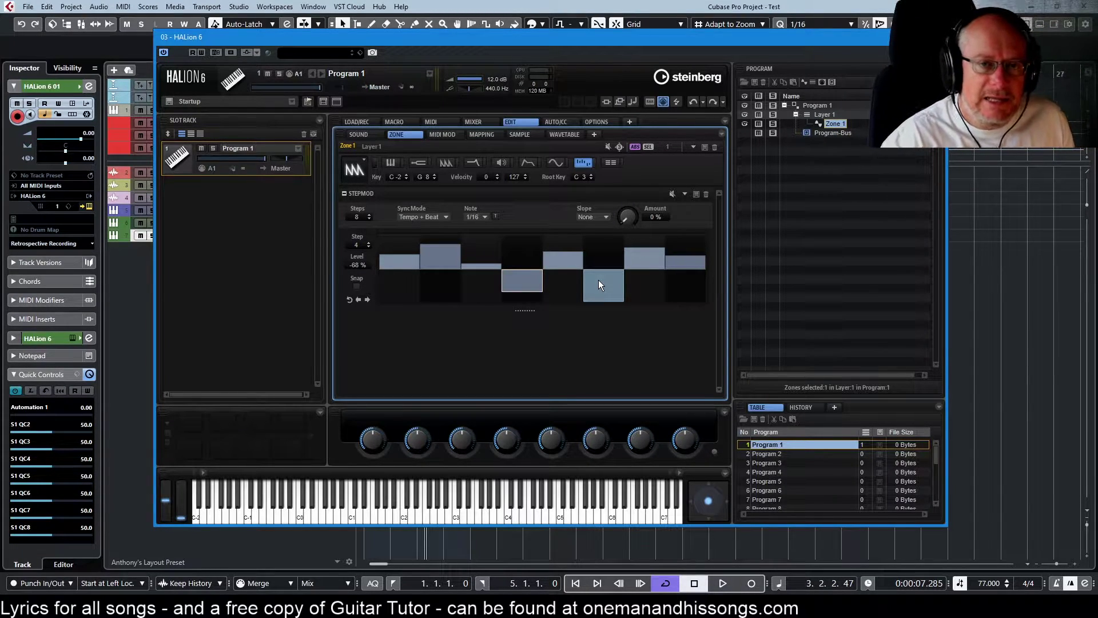
pyautogui.click(601, 217)
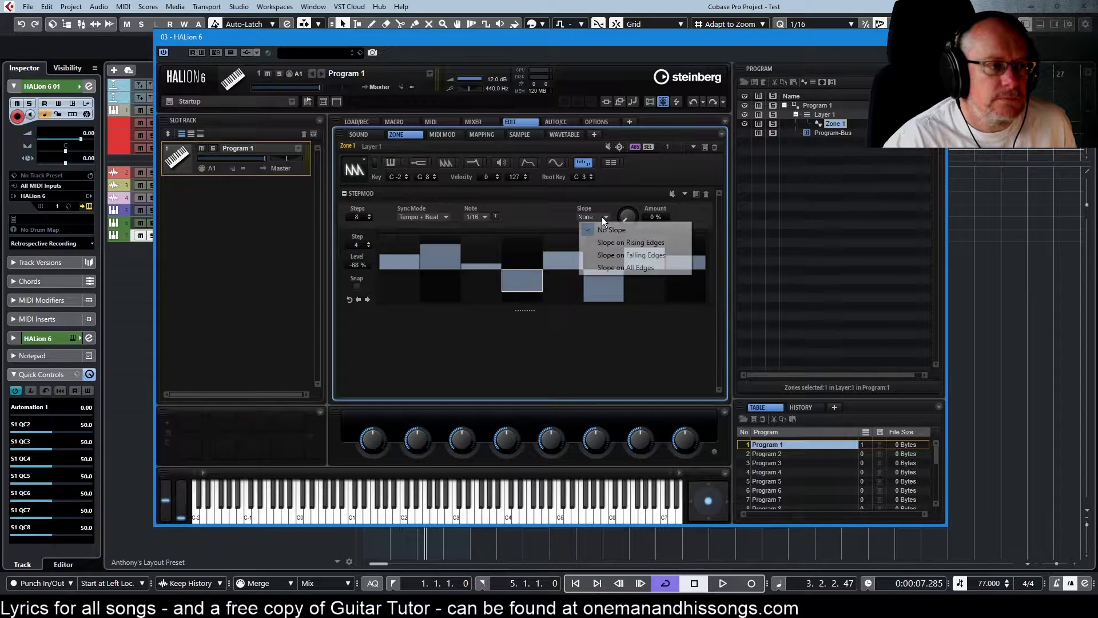
pyautogui.click(630, 240)
pyautogui.moveTo(626, 219); pyautogui.dragTo(616, 180)
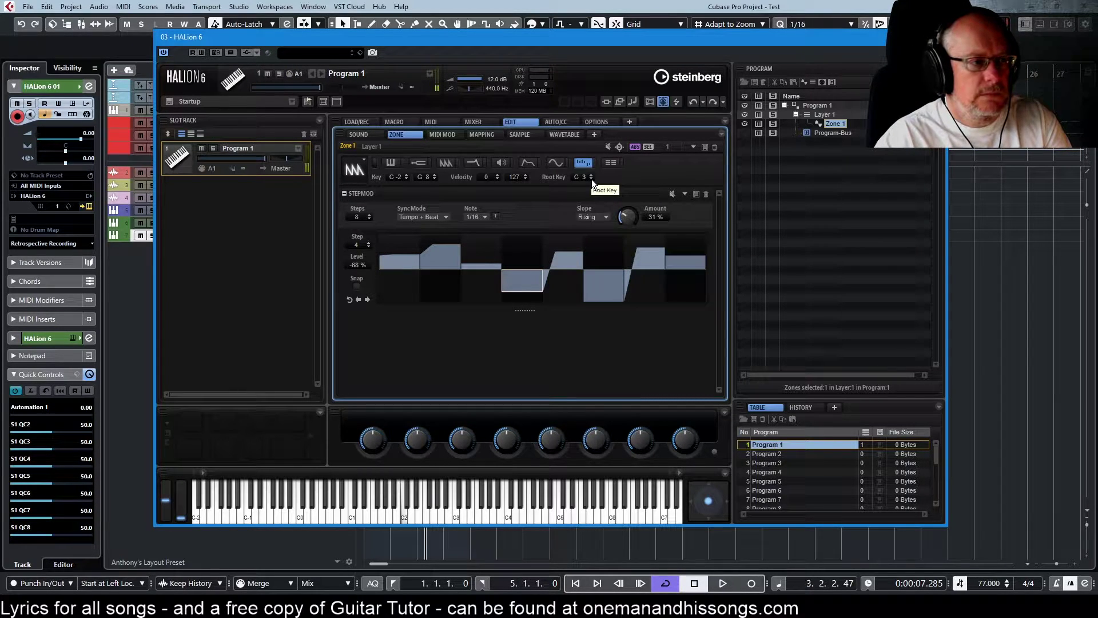
pyautogui.click(594, 217)
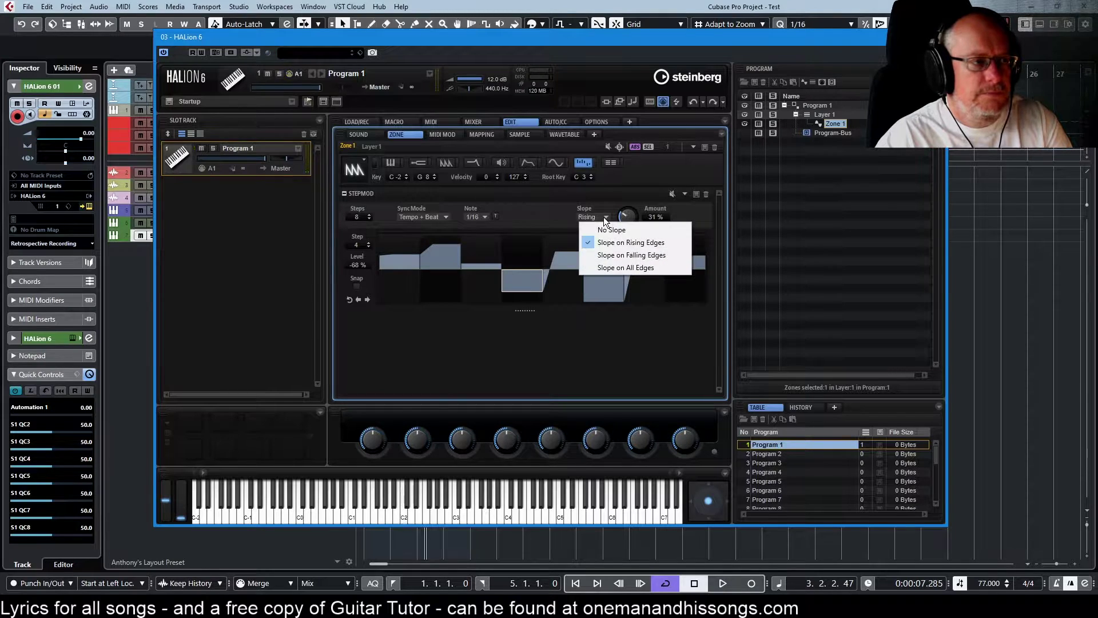
pyautogui.click(616, 262)
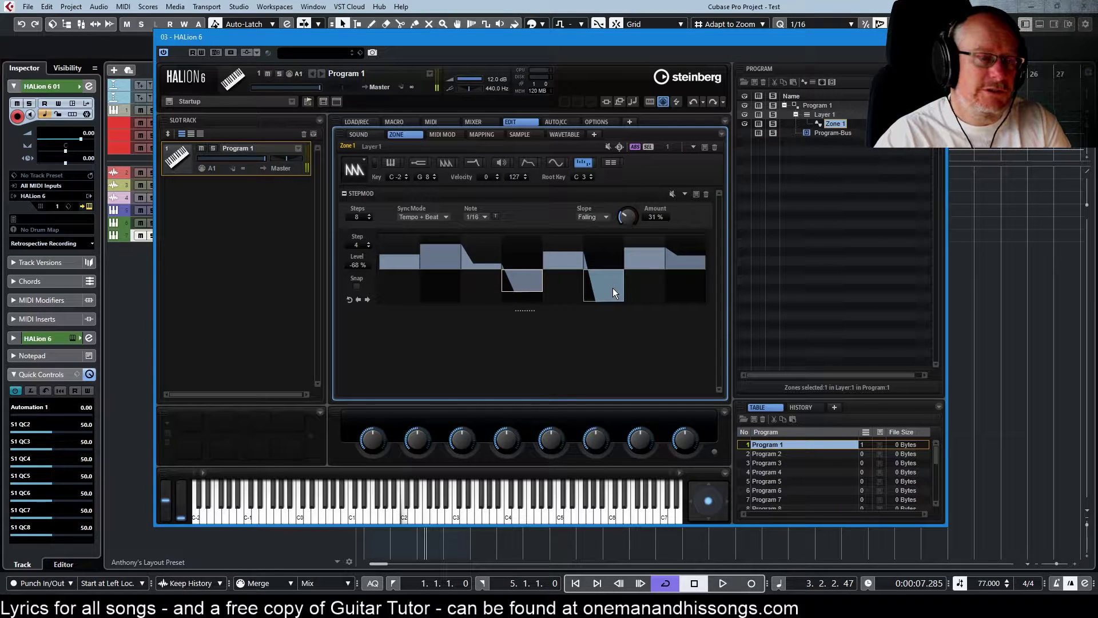
pyautogui.click(592, 218)
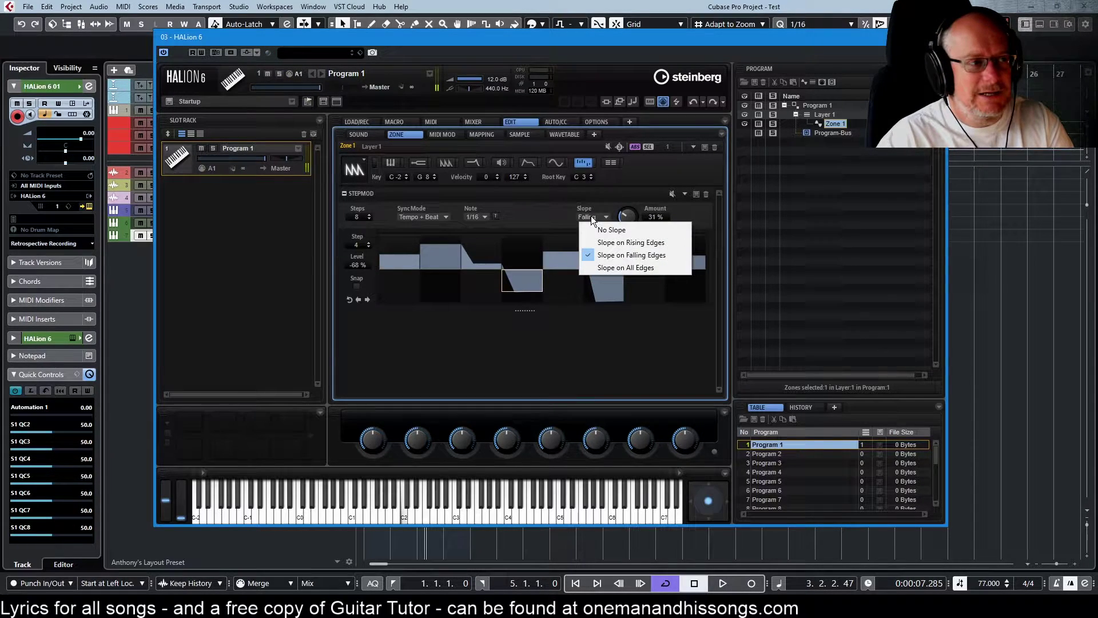
pyautogui.click(613, 269)
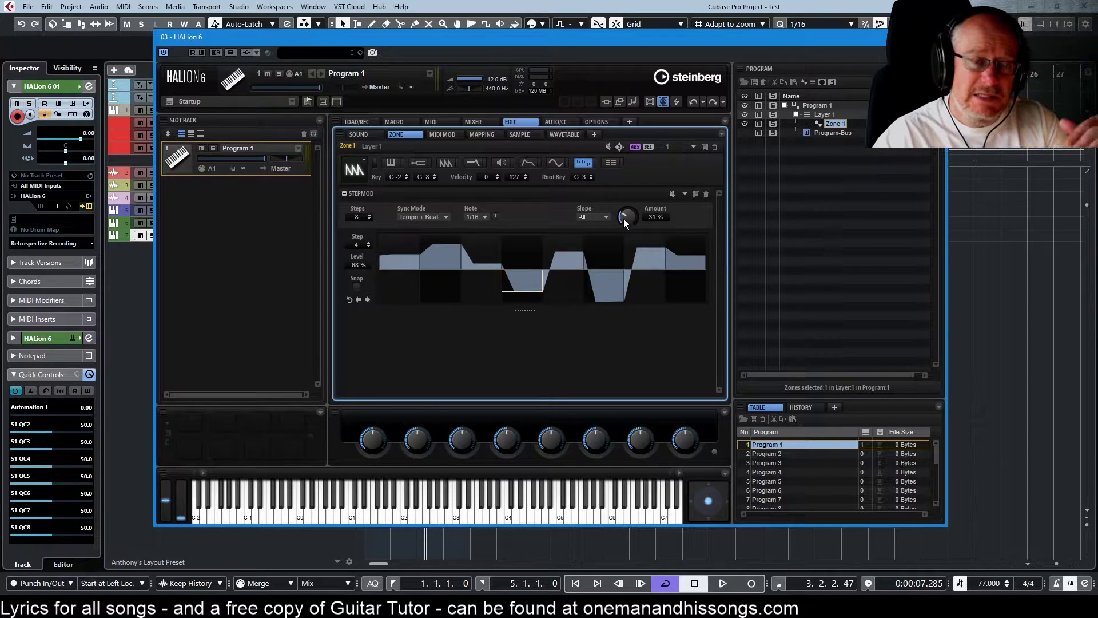
pyautogui.scroll(2, 624, 219)
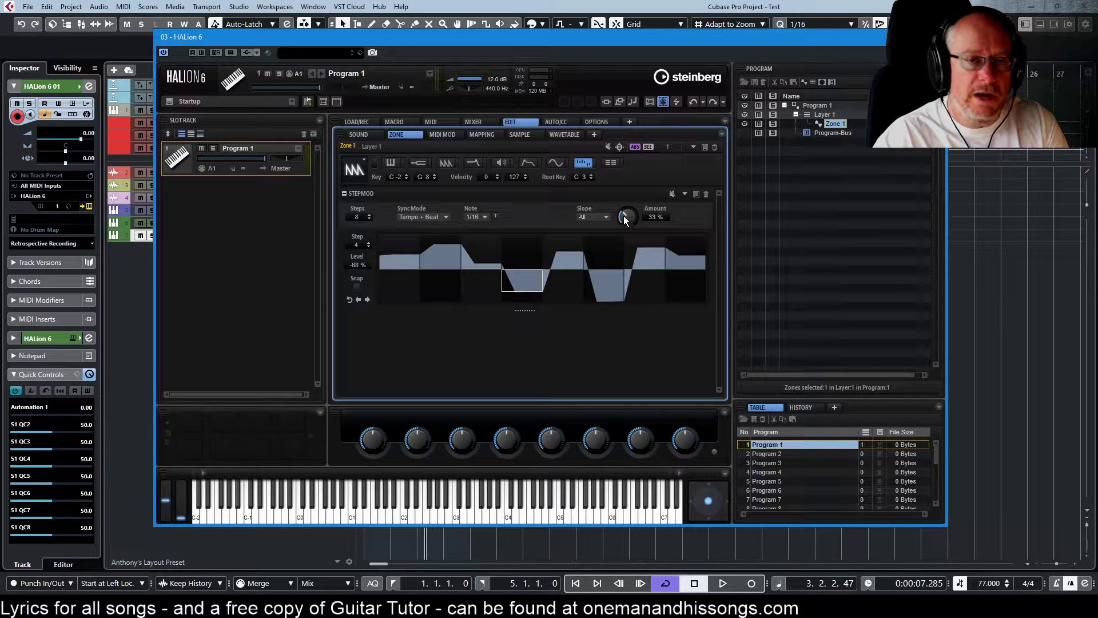
pyautogui.moveTo(624, 220); pyautogui.dragTo(623, 136)
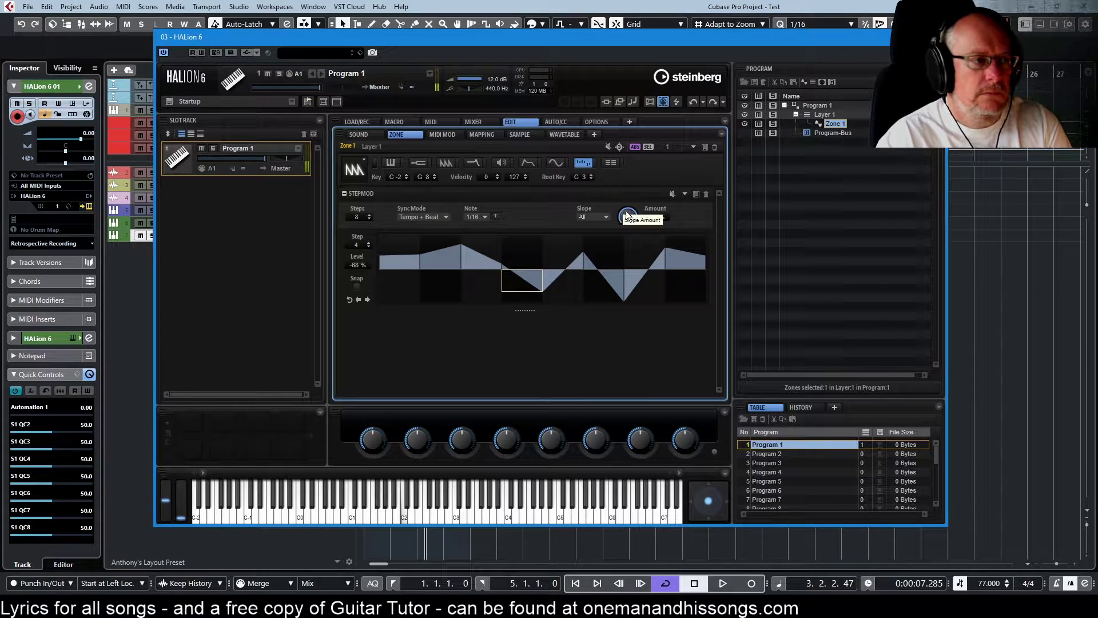
pyautogui.moveTo(627, 216); pyautogui.dragTo(629, 331)
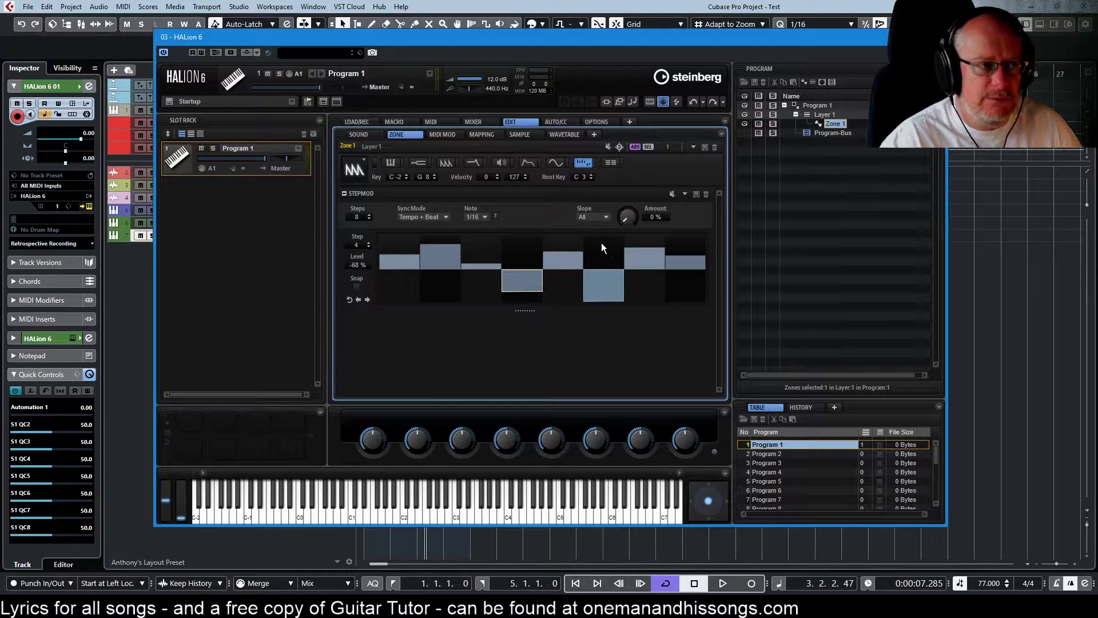
pyautogui.click(595, 215)
pyautogui.click(592, 228)
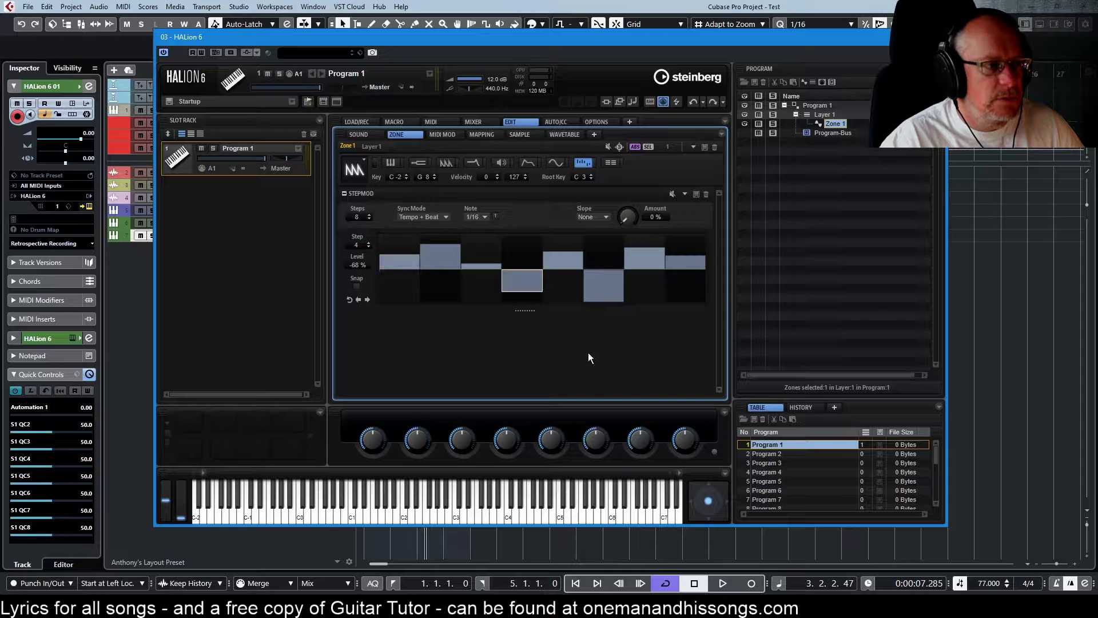
pyautogui.moveTo(524, 311); pyautogui.dragTo(524, 361)
# Redraw the eight steps: step 1 at 80%, tall 3, small 2 and 4, negative 5 and 7, 6 and 8 near zero.
pyautogui.click(390, 247)
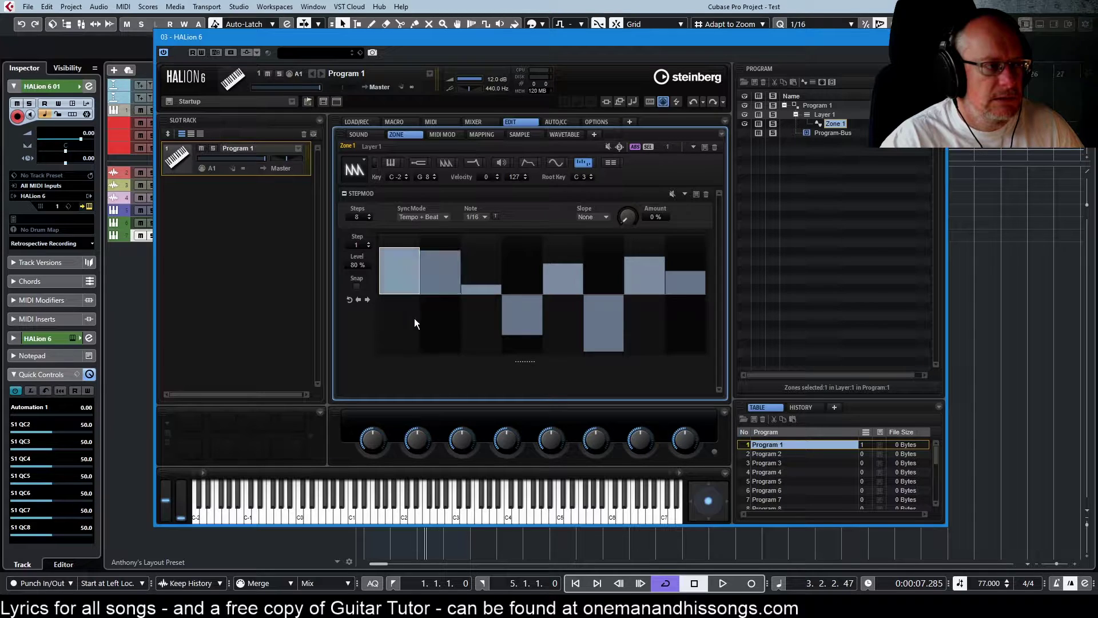
pyautogui.click(438, 286)
pyautogui.click(485, 249)
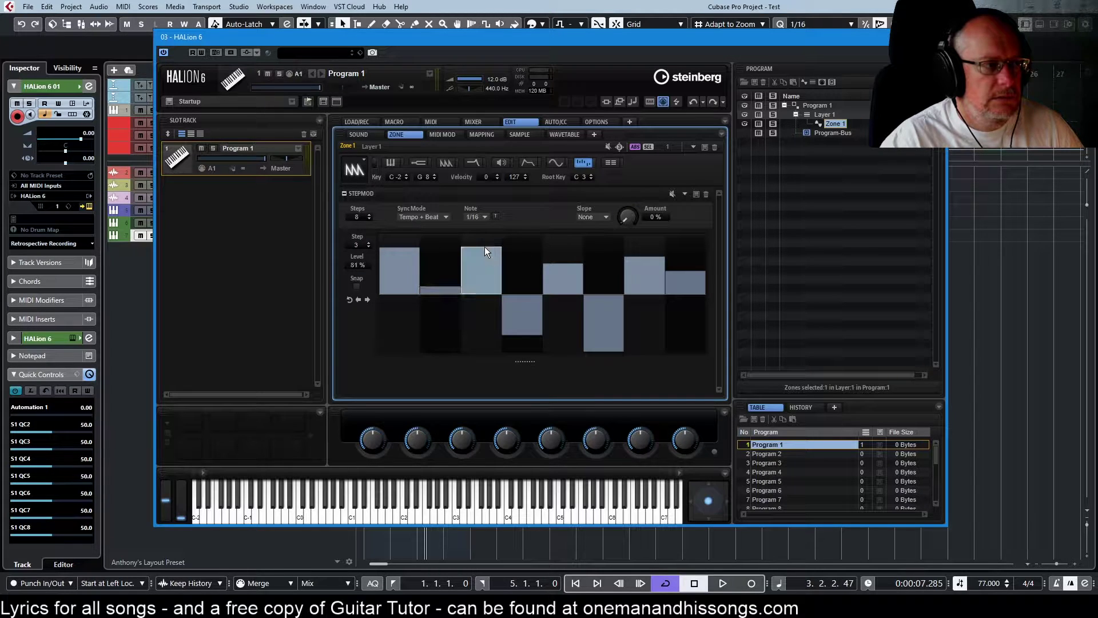
pyautogui.click(520, 287)
pyautogui.click(560, 343)
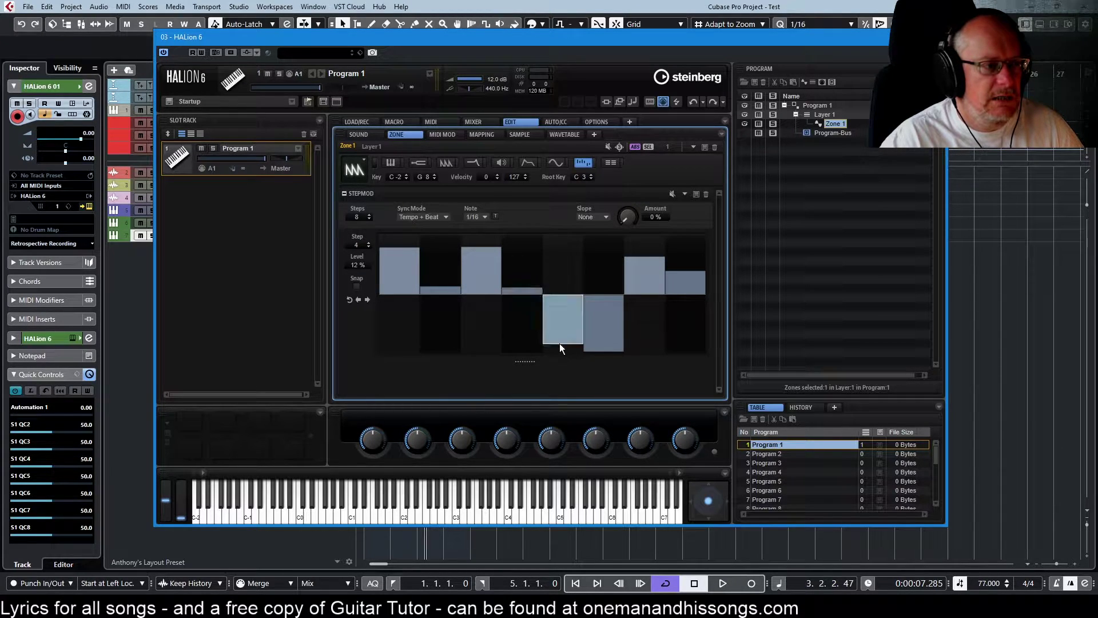
pyautogui.click(597, 293)
pyautogui.click(650, 344)
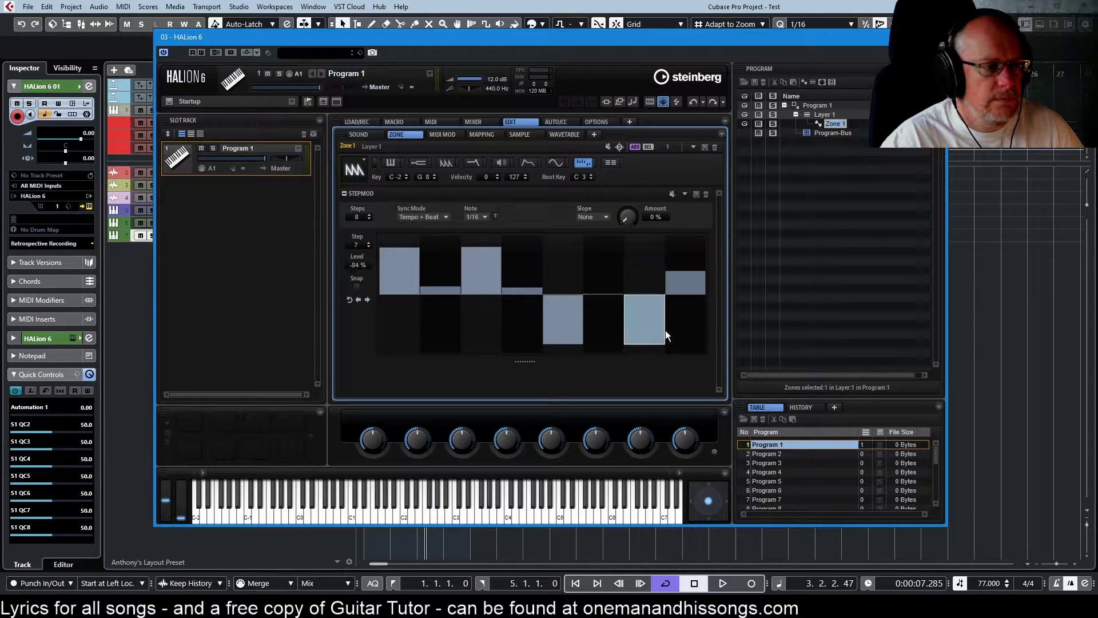
pyautogui.click(678, 296)
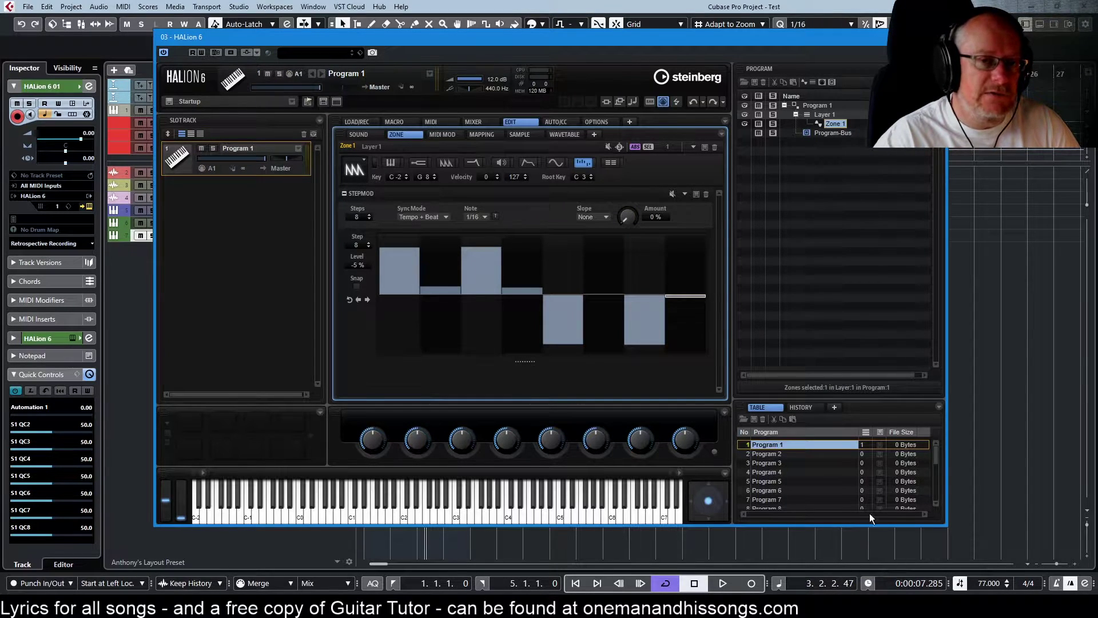
pyautogui.press('Home')
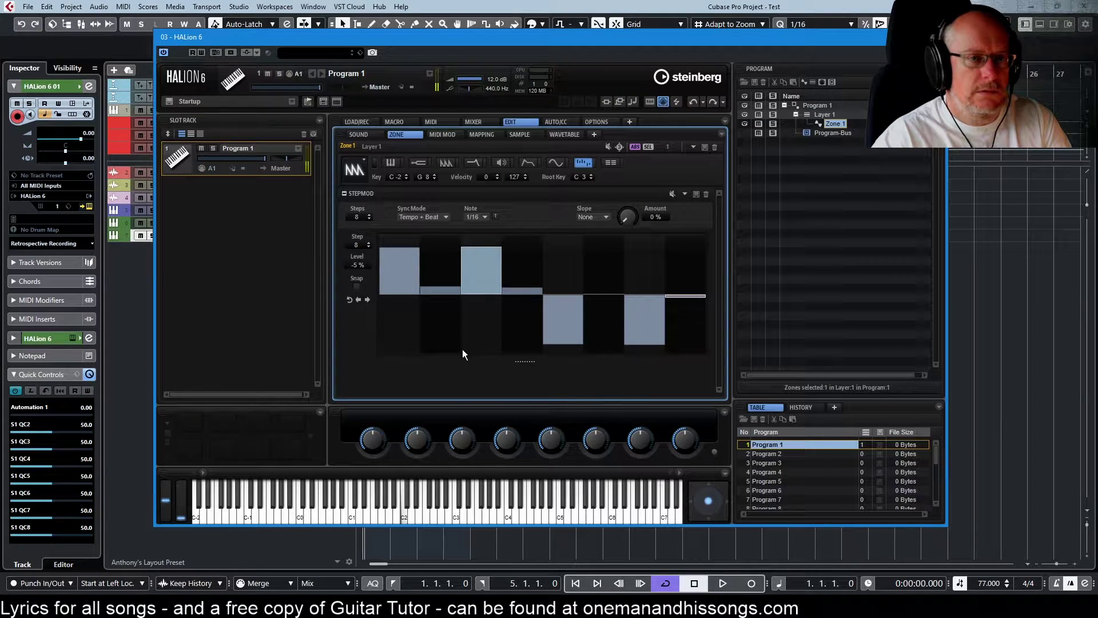
# Enter 1.2.1.0 as the song position in the transport display.
pyautogui.click(824, 587)
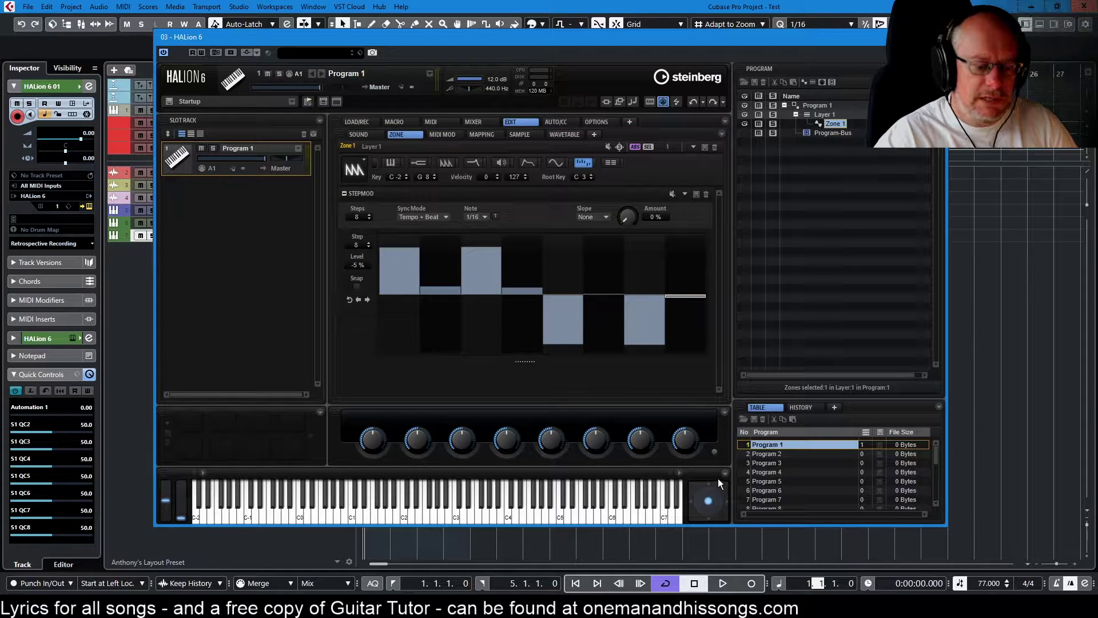
pyautogui.press('Return')
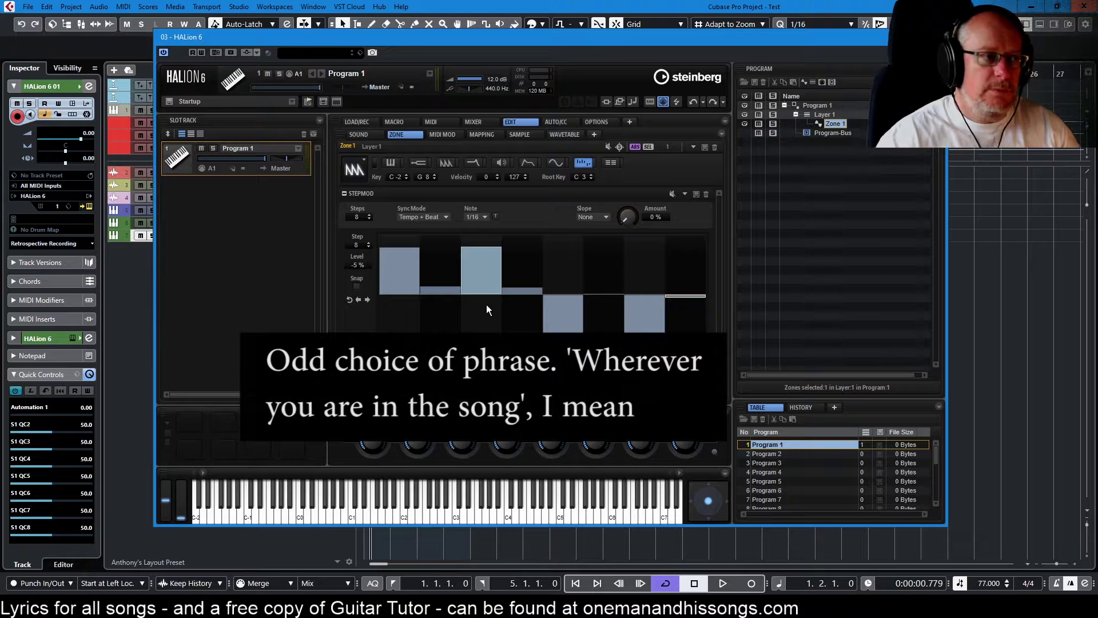
# Open the HALion 6 01 MIDI part in the key editor and draw a four-bar C3 note from bar 1.
pyautogui.moveTo(427, 40); pyautogui.dragTo(1097, 3)
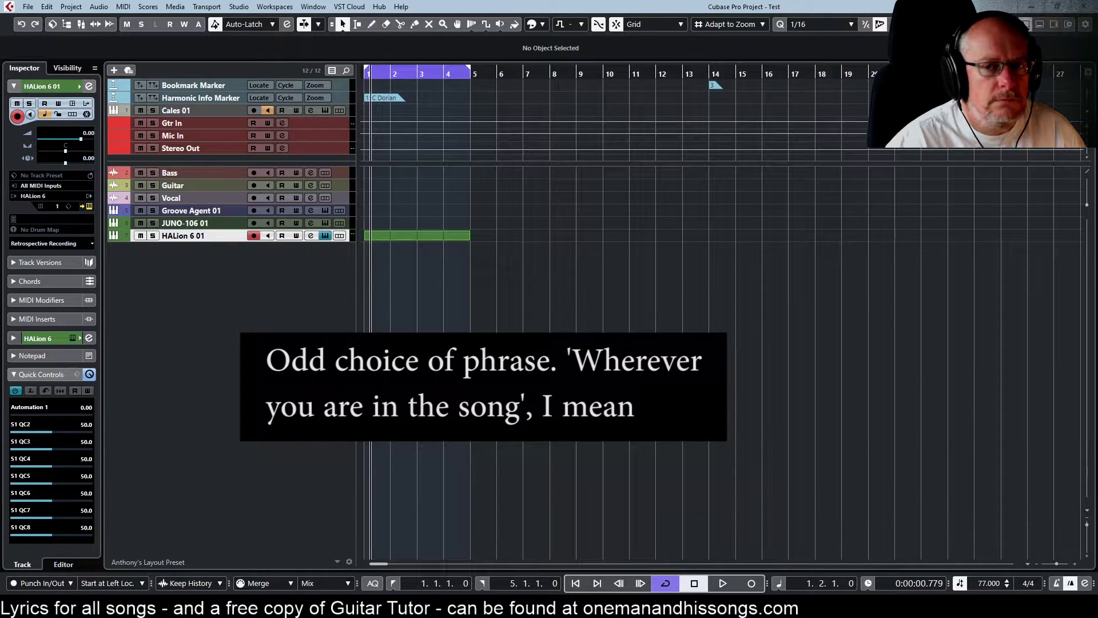
pyautogui.click(417, 234)
pyautogui.doubleClick(418, 234)
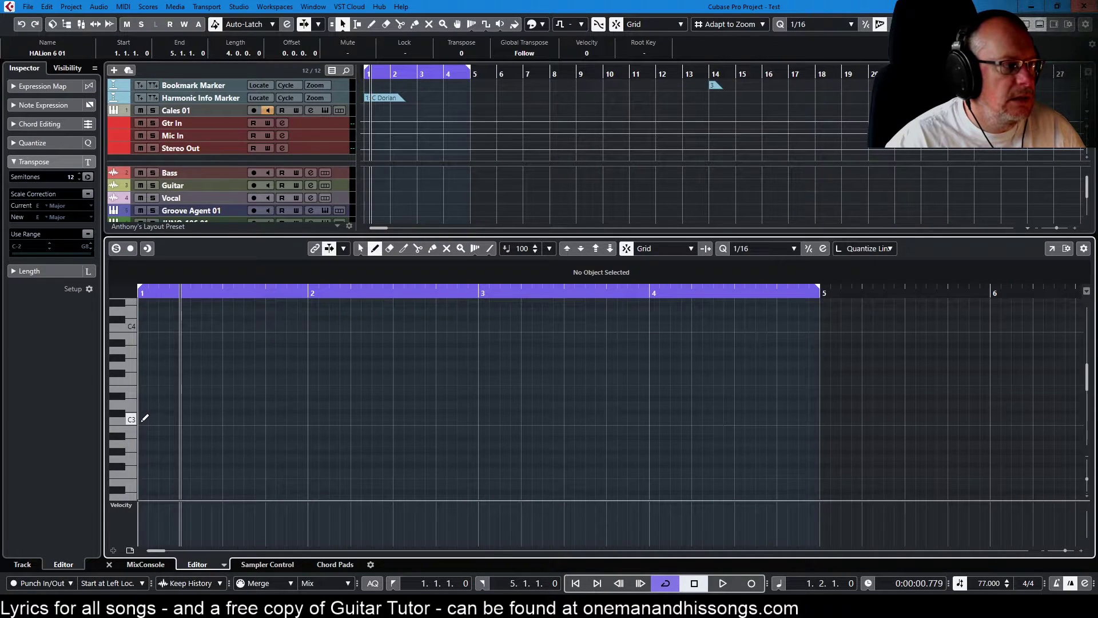
pyautogui.moveTo(142, 417); pyautogui.dragTo(821, 408)
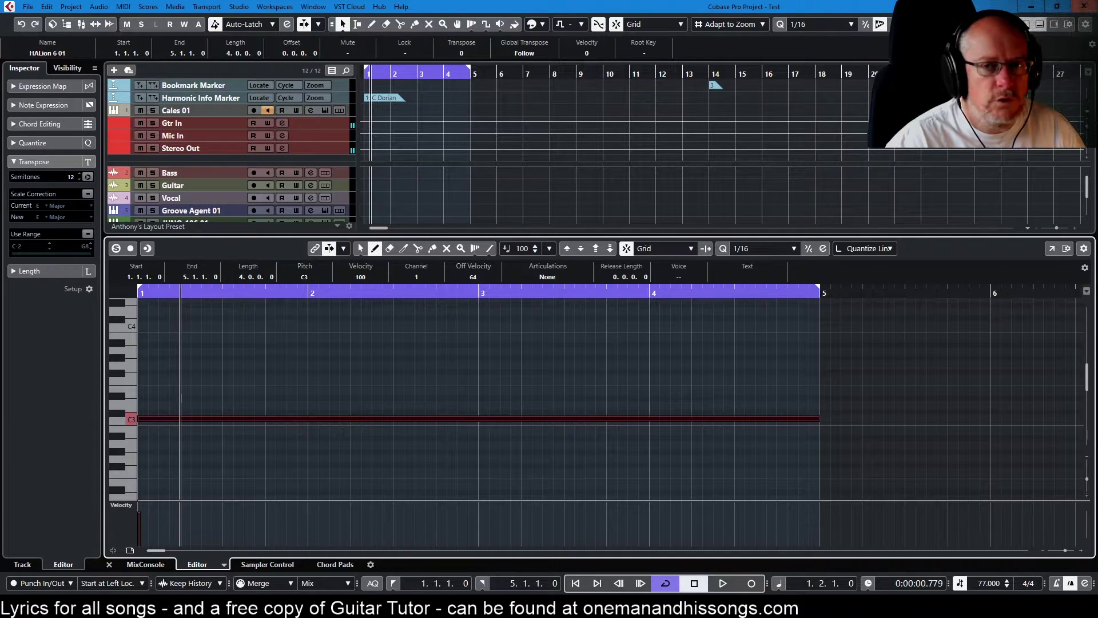
# Play the part with HALion 6 in view to hear the stepped pitch, then stop and close HALion.
pyautogui.click(325, 109)
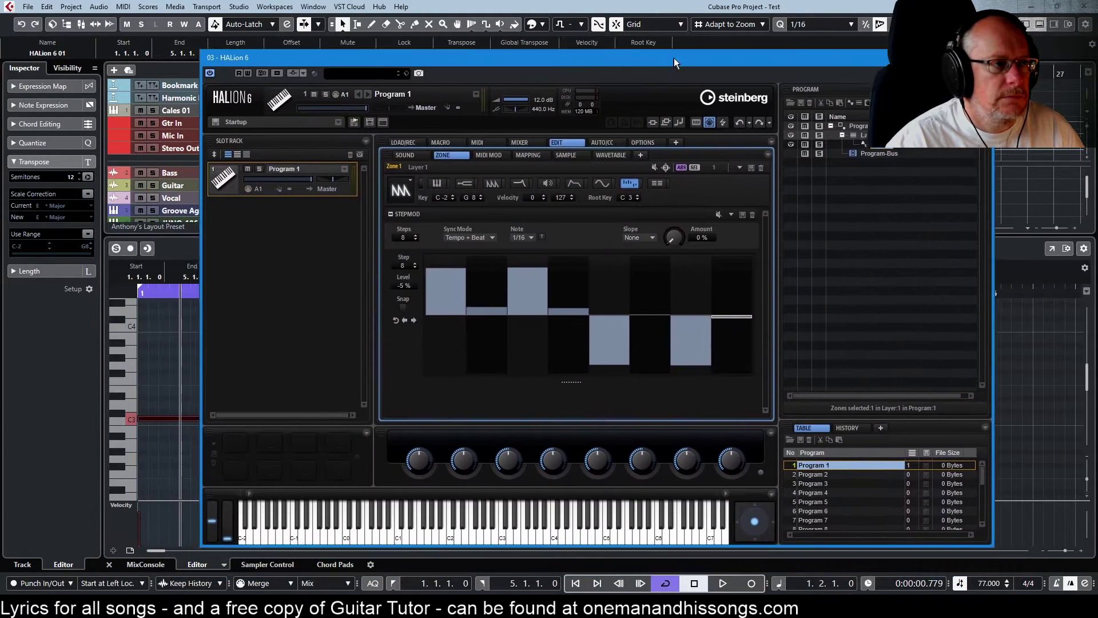
pyautogui.moveTo(673, 57); pyautogui.dragTo(685, 47)
pyautogui.press('space')
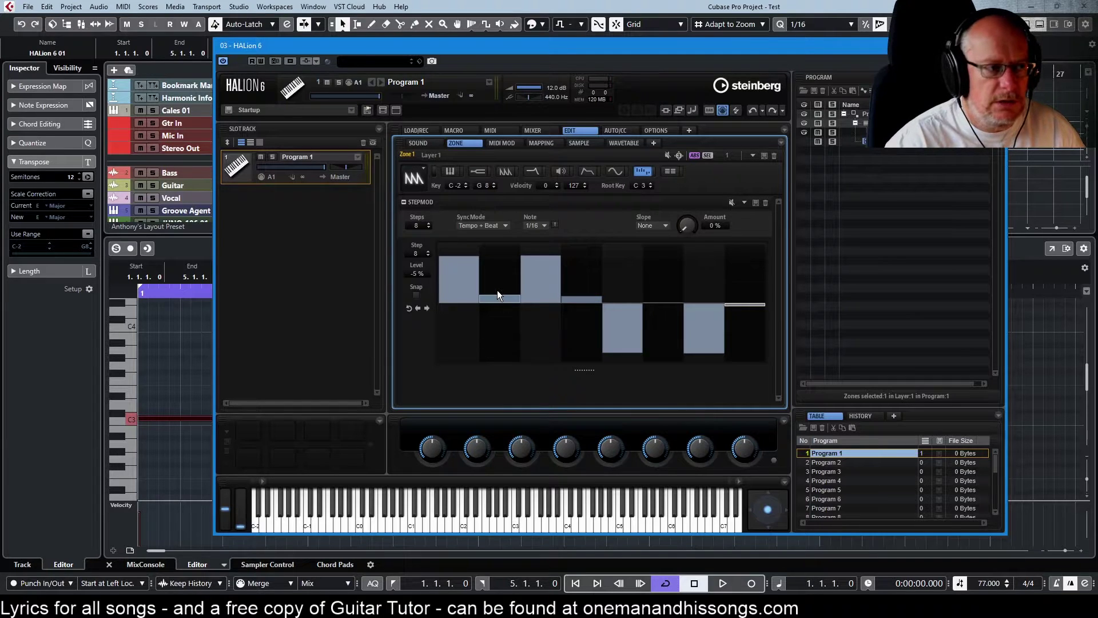
pyautogui.press('space')
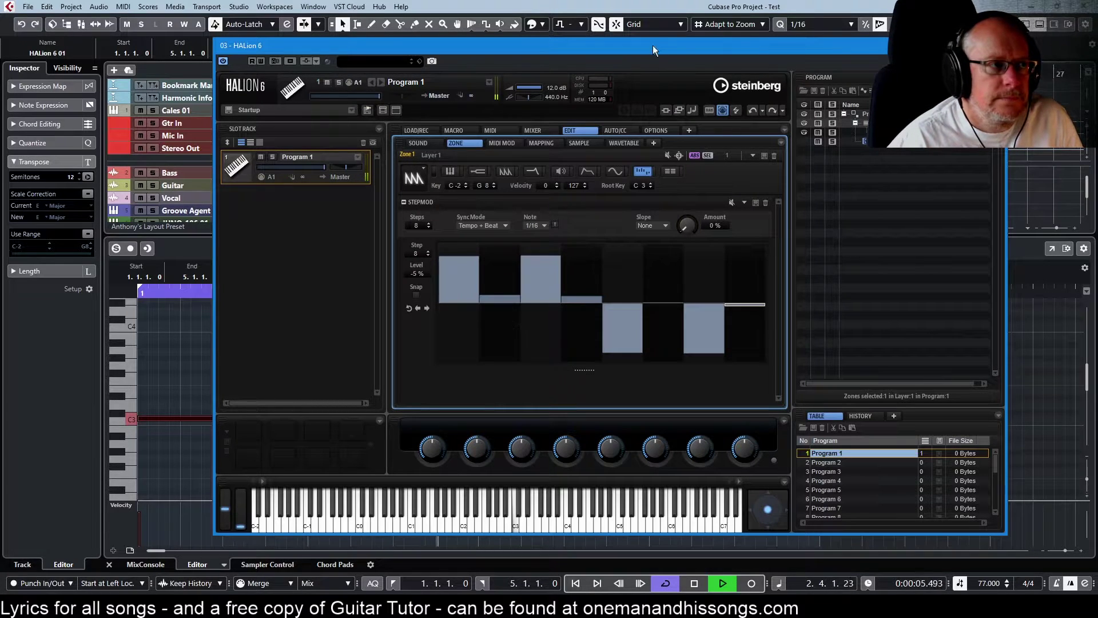
pyautogui.press('space')
pyautogui.hotkey('ctrl', 'w')
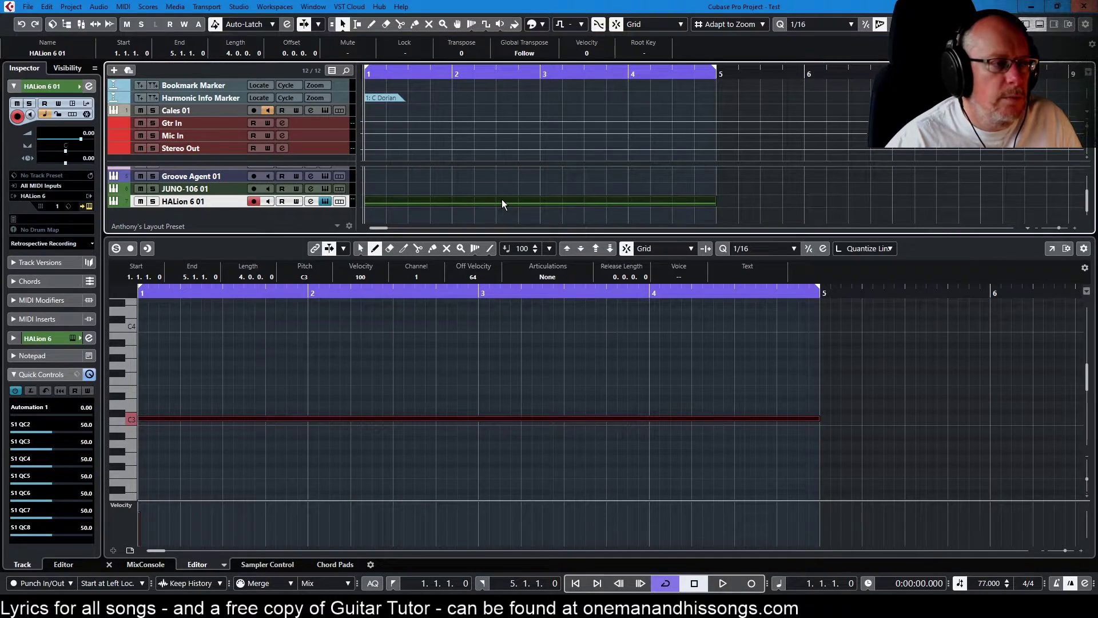
# Shift the MIDI part one beat later, set the locators to it, and play the loop from the start.
pyautogui.moveTo(503, 199); pyautogui.dragTo(516, 198)
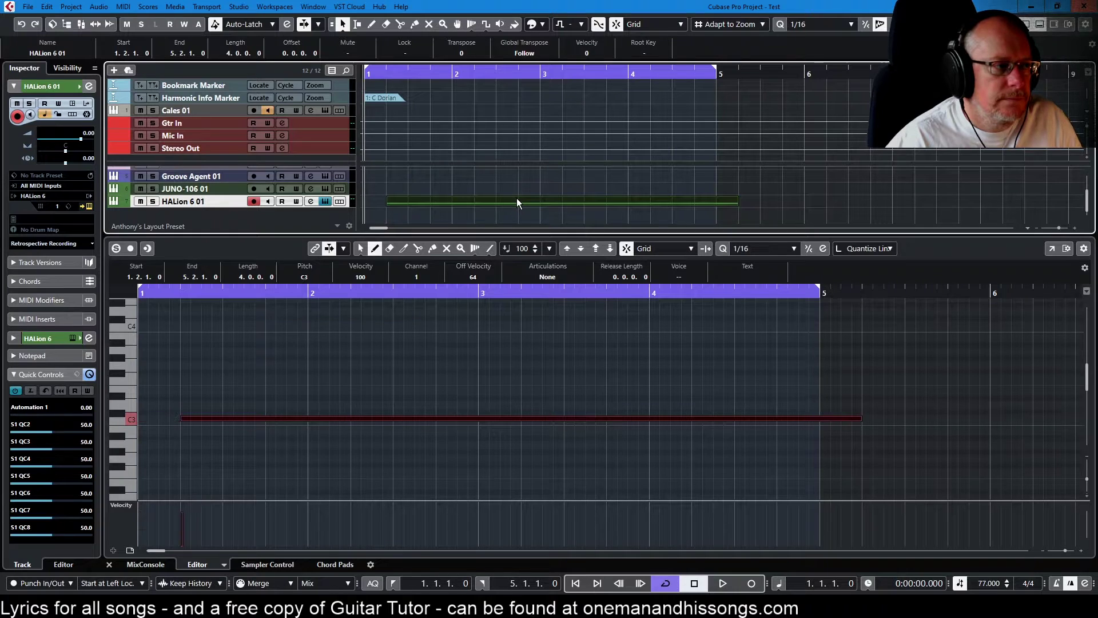
pyautogui.press('p')
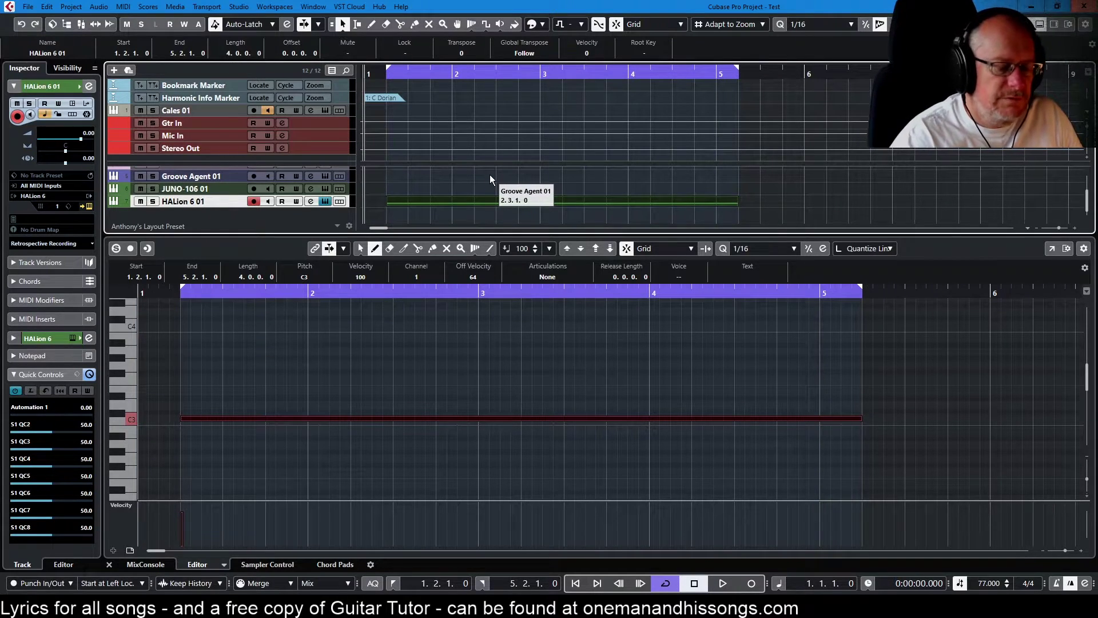
pyautogui.press('KP_1')
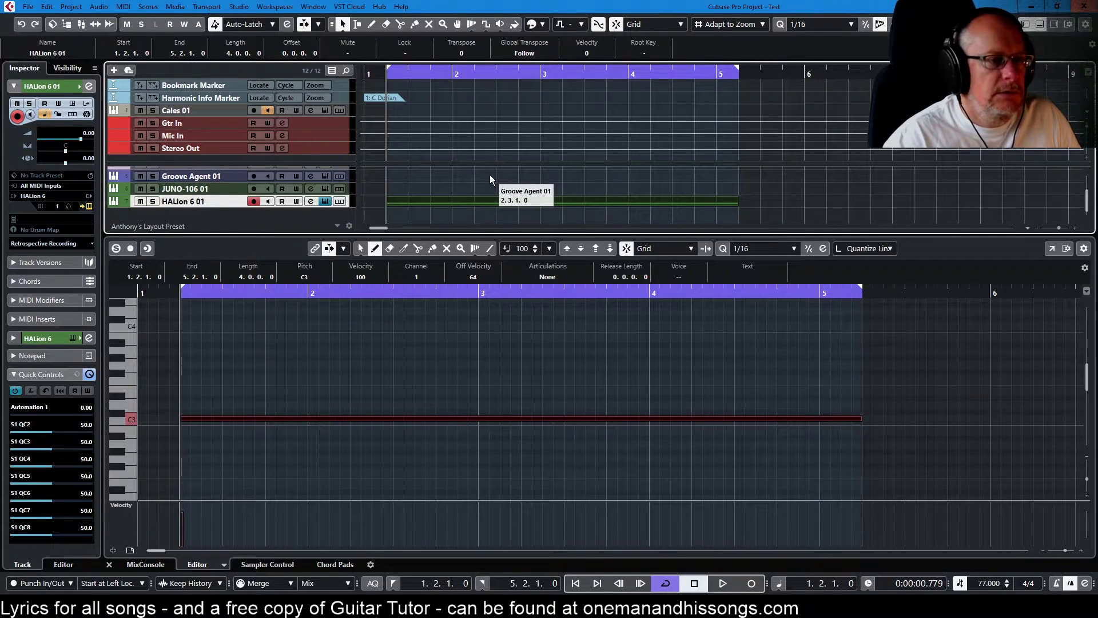
pyautogui.press('space')
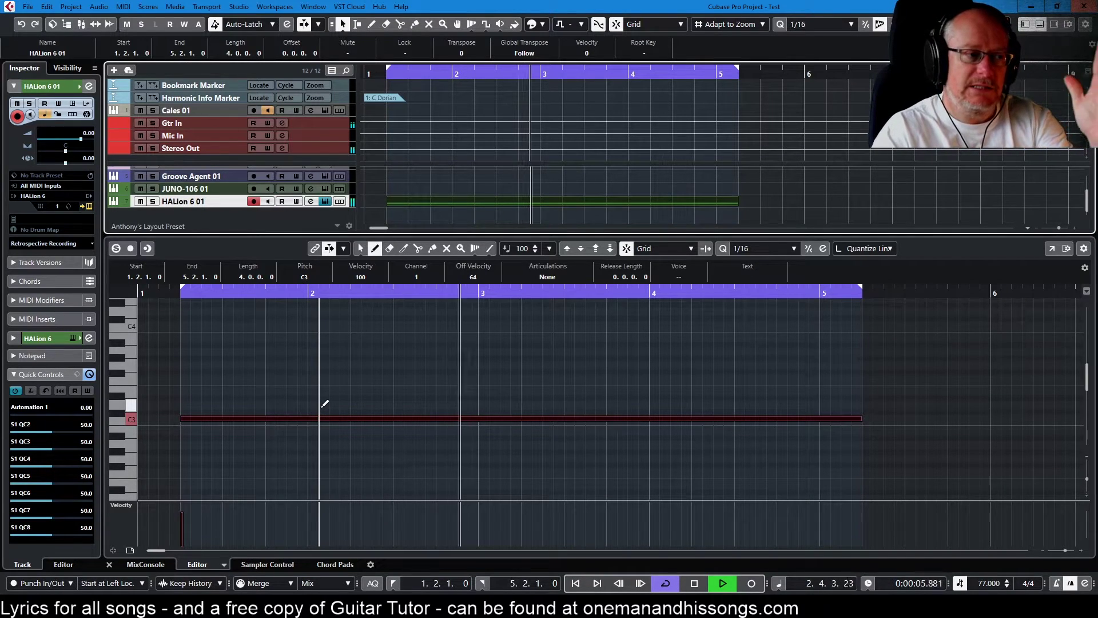
pyautogui.press('space')
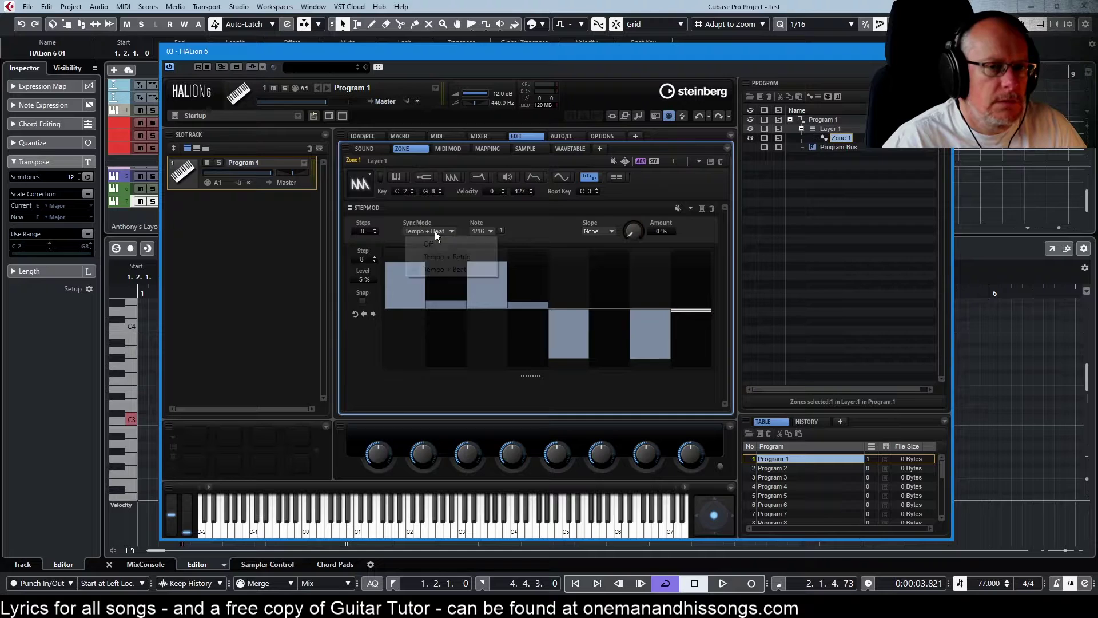
pyautogui.click(432, 231)
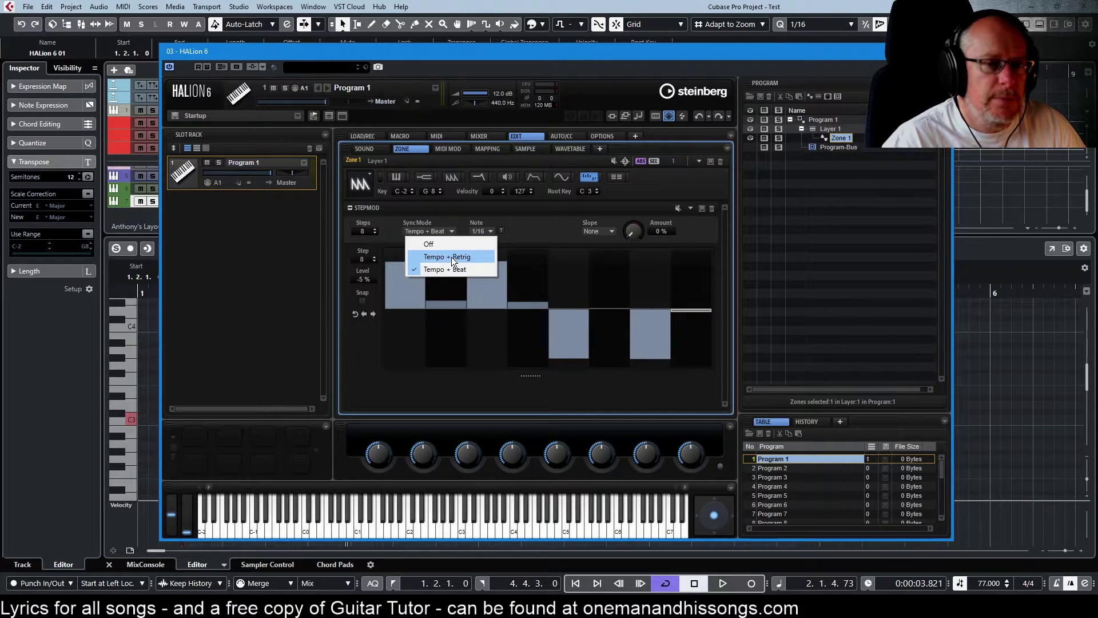
# Switch the step modulator's sync mode to Tempo + Retrig and close HALion 6.
pyautogui.click(451, 256)
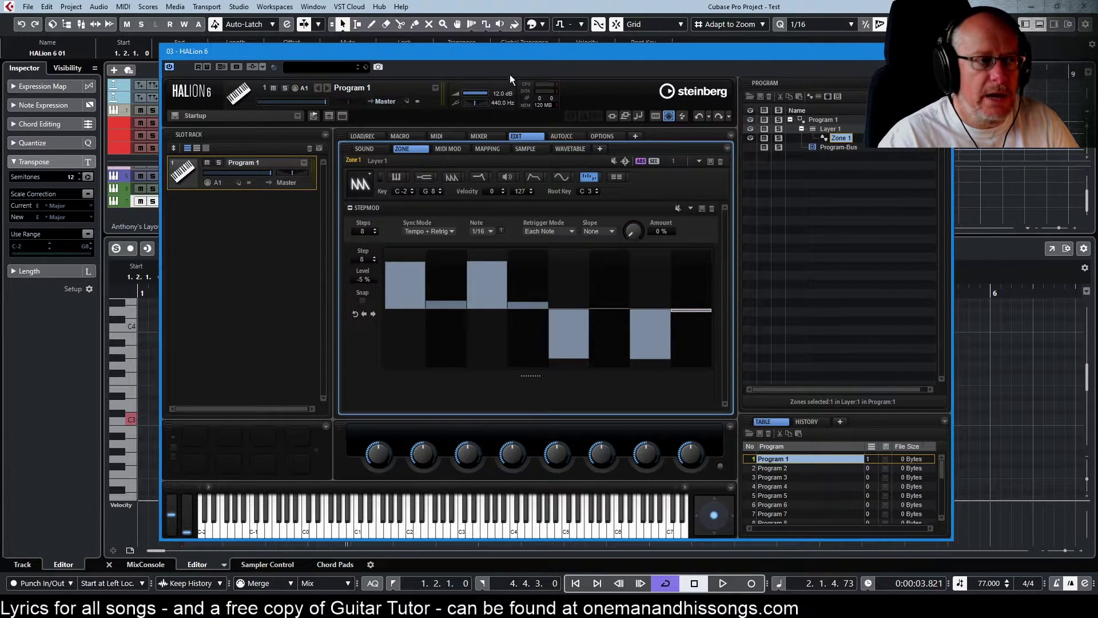
pyautogui.click(942, 50)
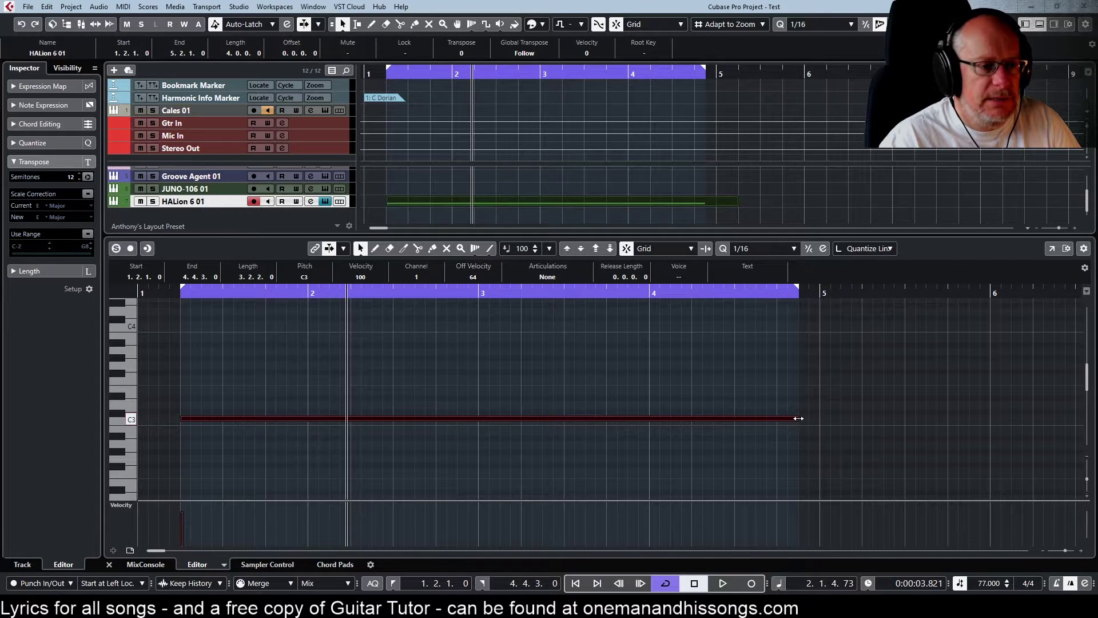
# Extend the C3 note and the loop's right locator to 5.1.1.0, then play and stop the loop.
pyautogui.moveTo(798, 418); pyautogui.dragTo(819, 418)
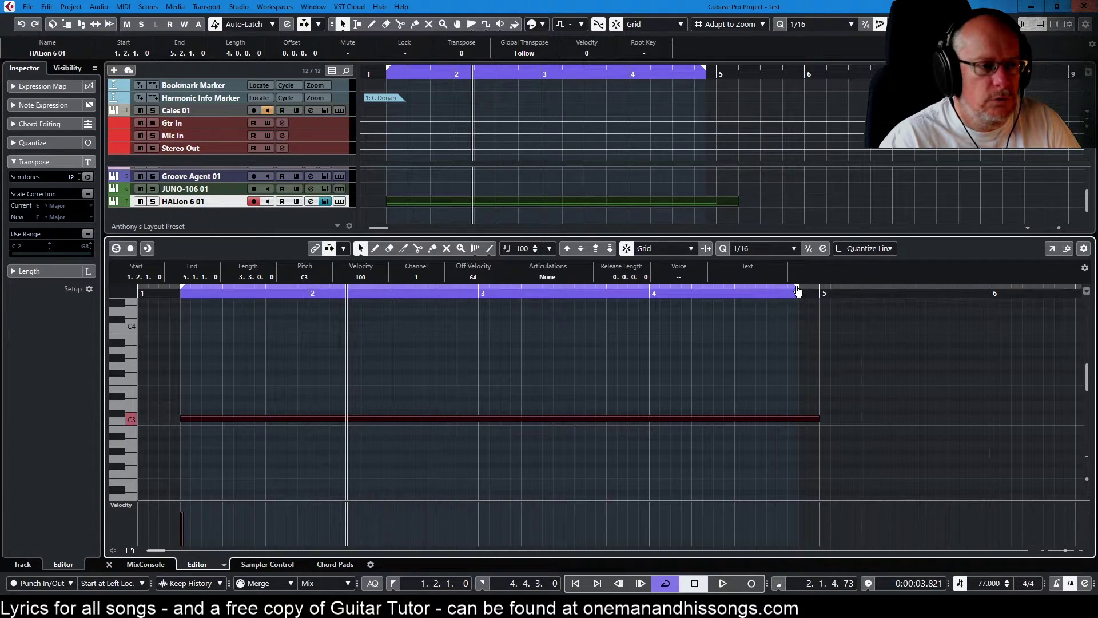
pyautogui.moveTo(799, 287); pyautogui.dragTo(818, 291)
pyautogui.press('space')
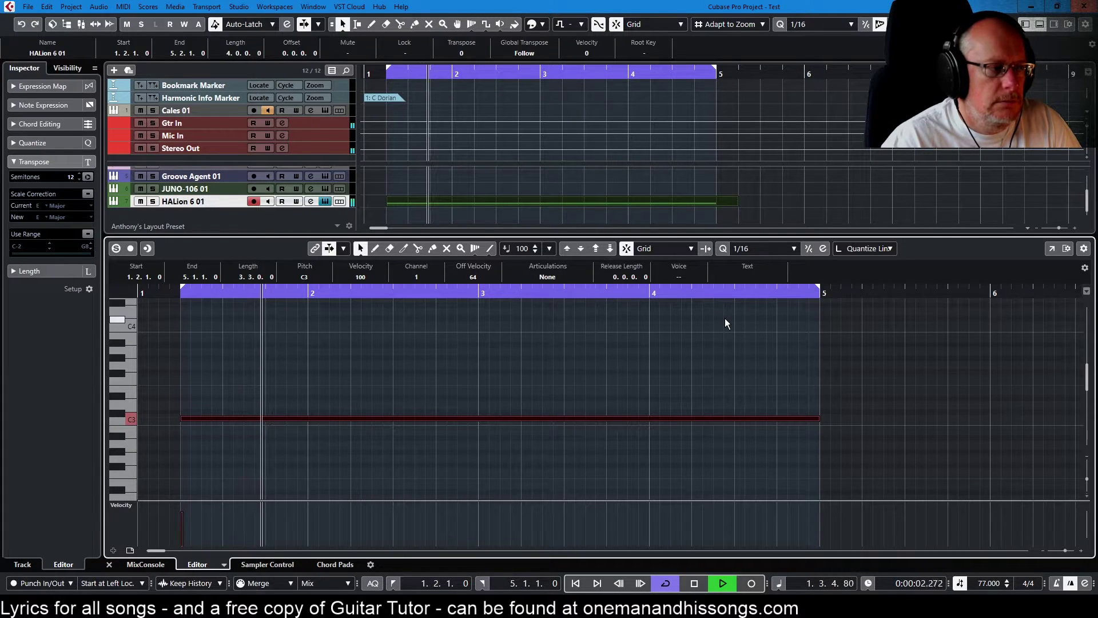
pyautogui.press('space')
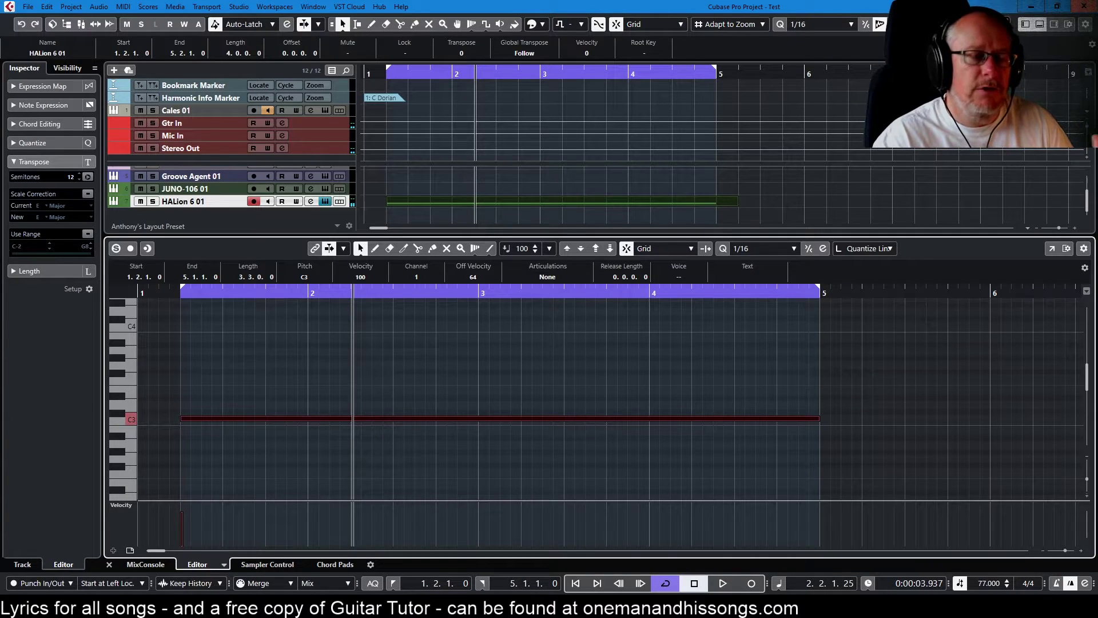
# Run StepMod free with Sync Mode Off below 1 Hz, then restore Tempo + Retrig.
pyautogui.click(325, 201)
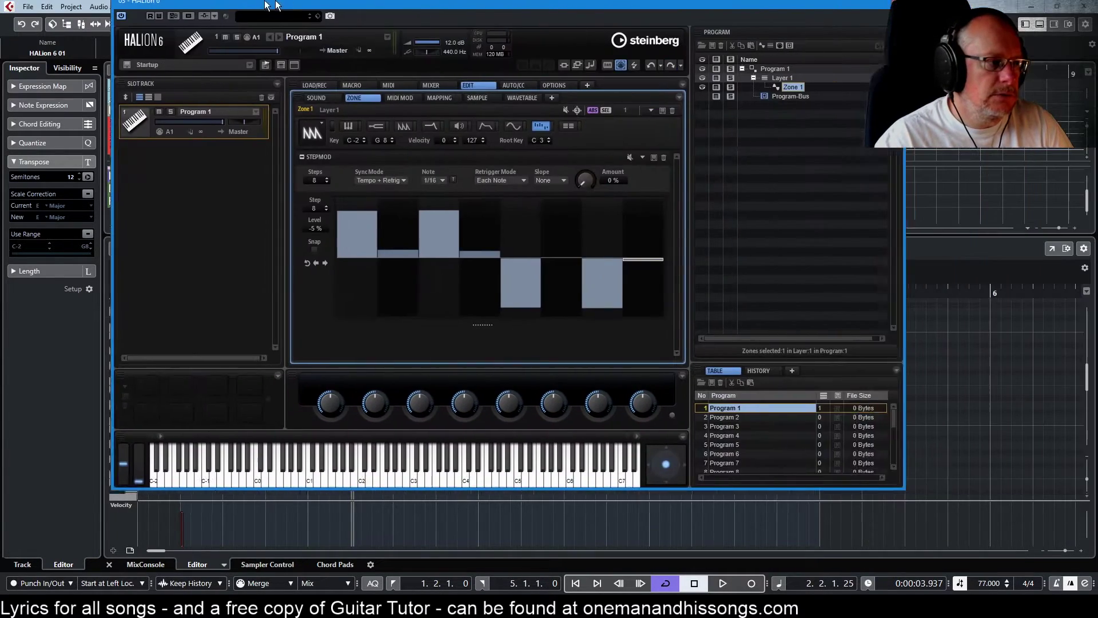
pyautogui.moveTo(273, 7); pyautogui.dragTo(318, 27)
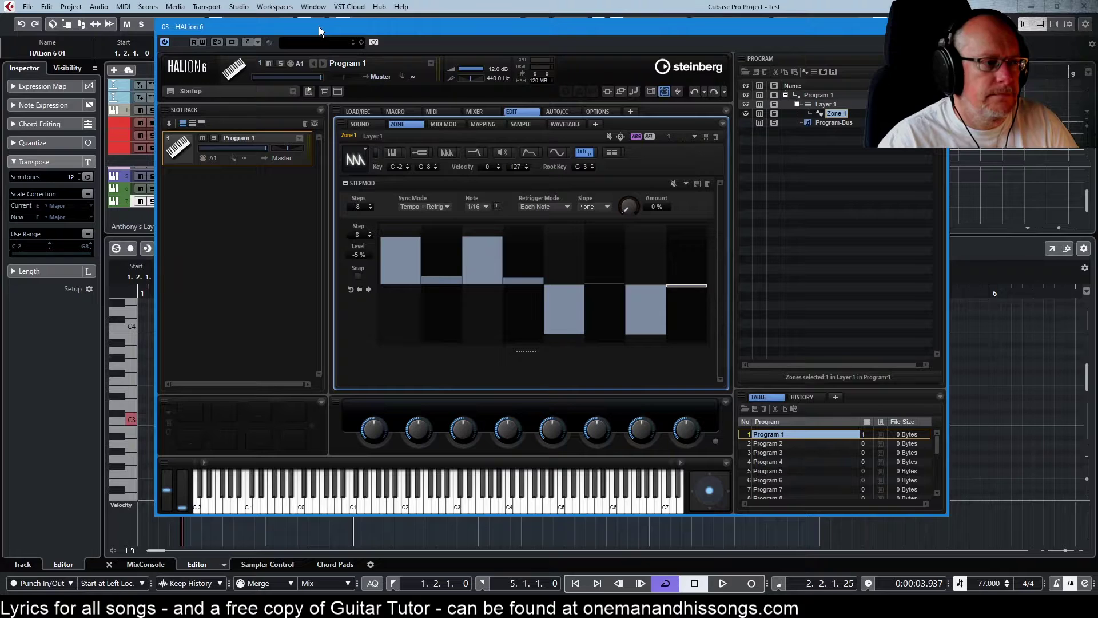
pyautogui.click(424, 207)
pyautogui.click(427, 216)
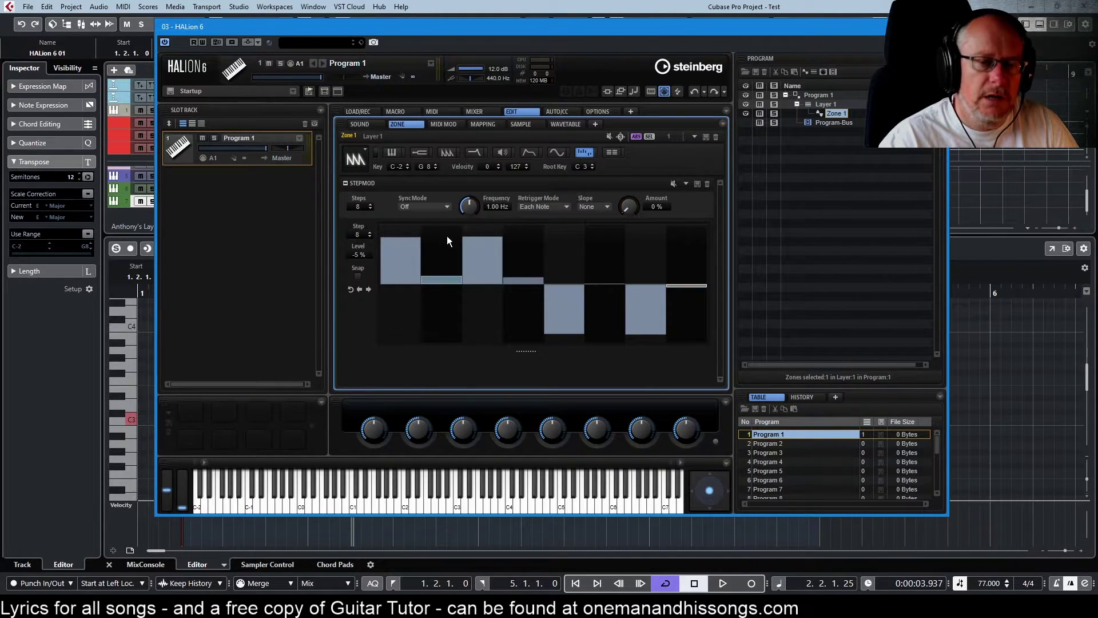
pyautogui.moveTo(468, 206); pyautogui.dragTo(437, 200)
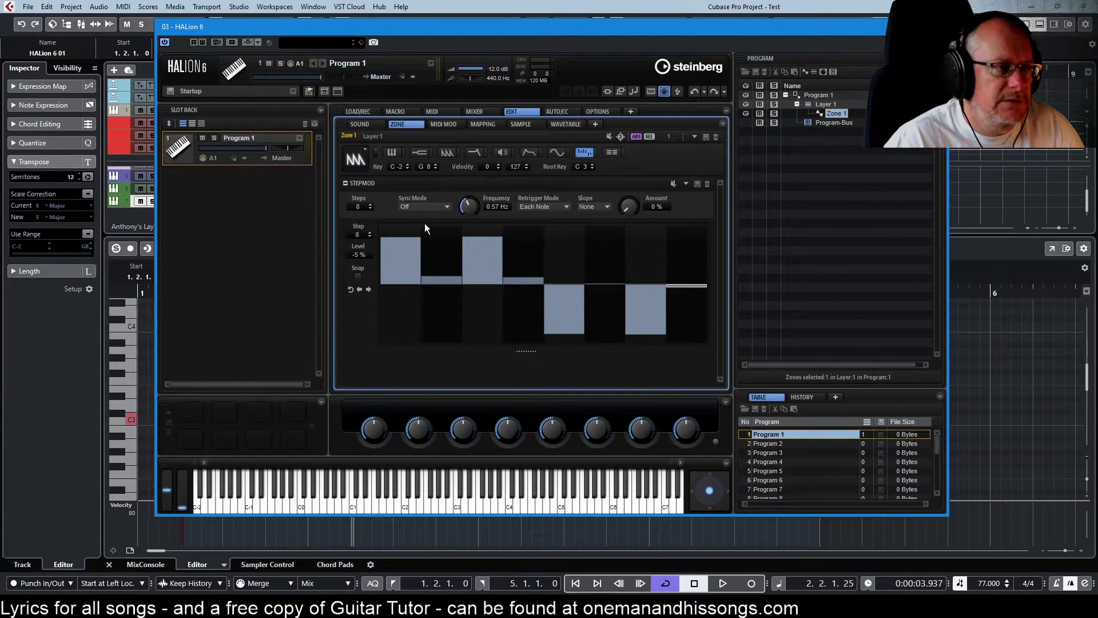
pyautogui.click(412, 205)
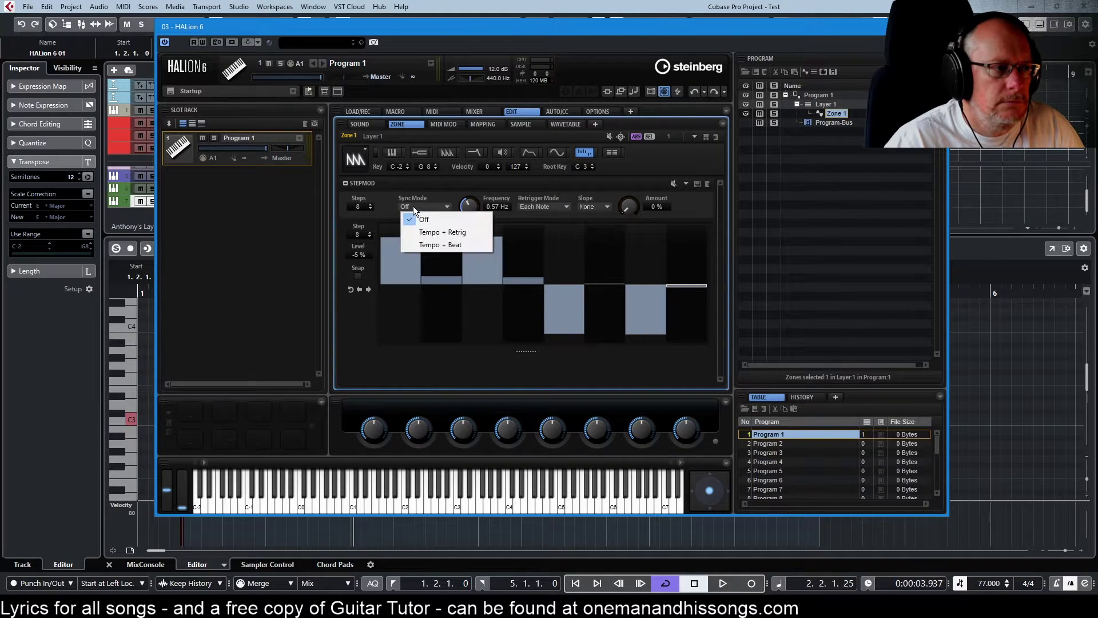
pyautogui.click(430, 232)
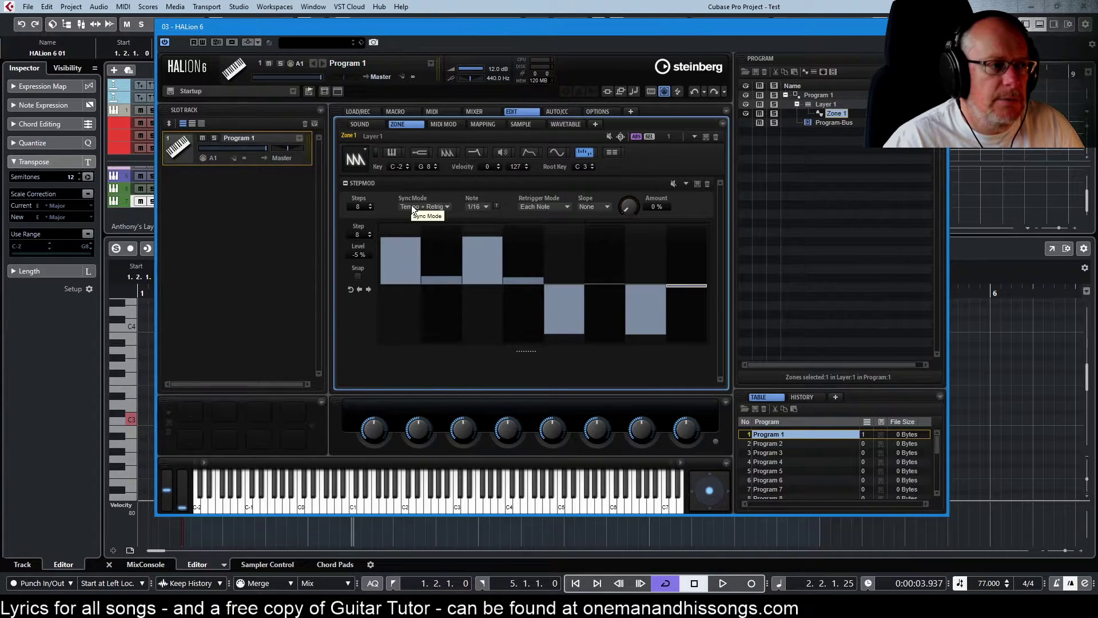
# Audition StepMod with Retrigger Mode Off, then switch Retrigger Mode to First Note.
pyautogui.click(547, 205)
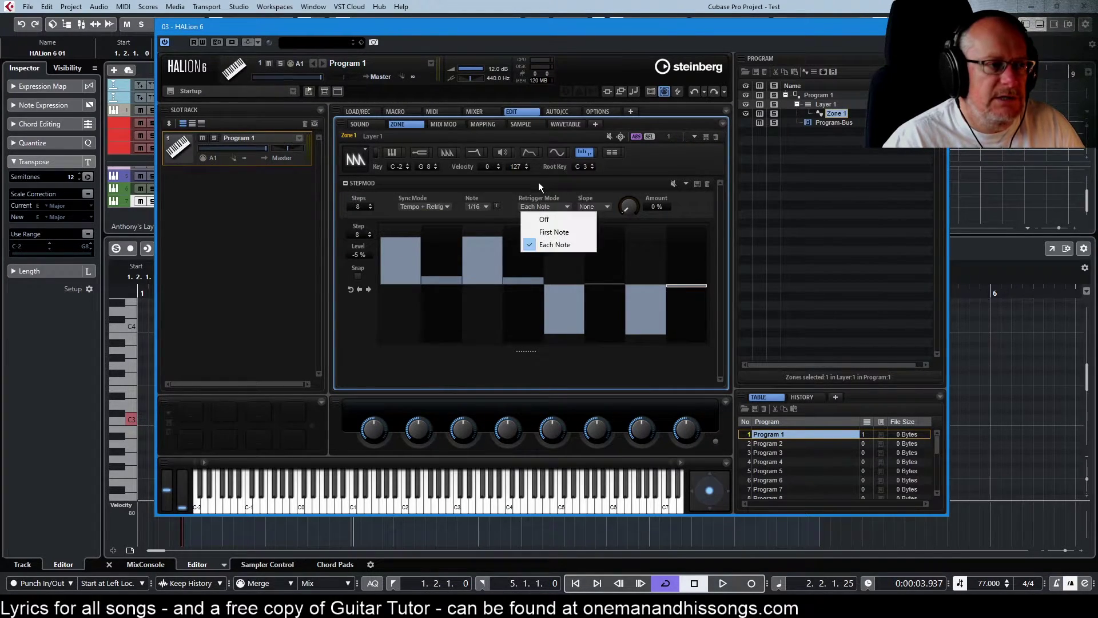
pyautogui.click(551, 221)
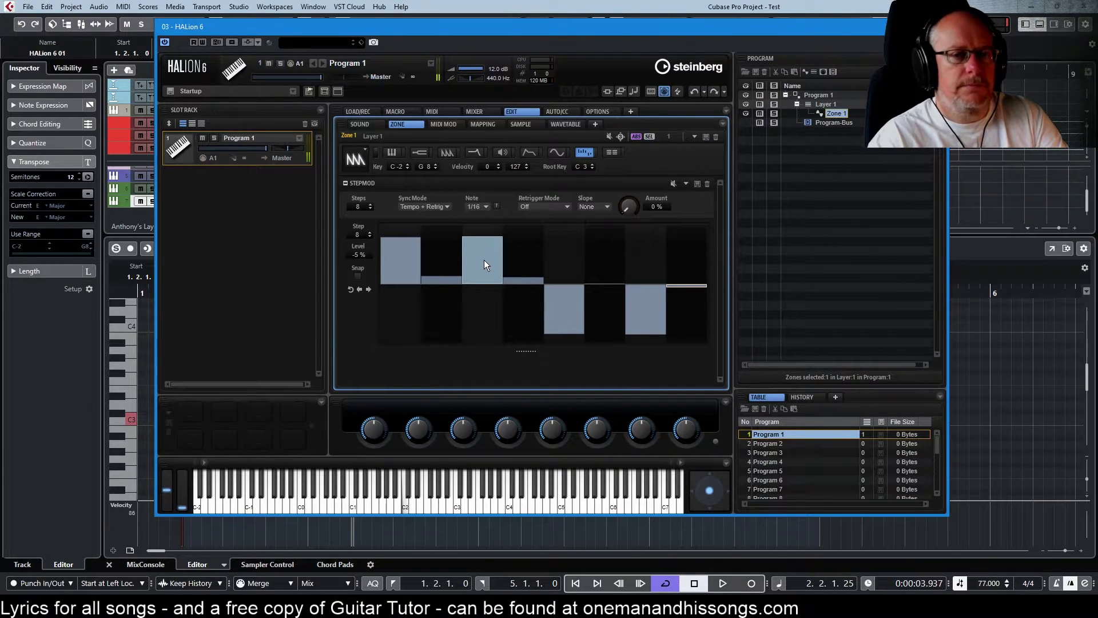
pyautogui.click(538, 207)
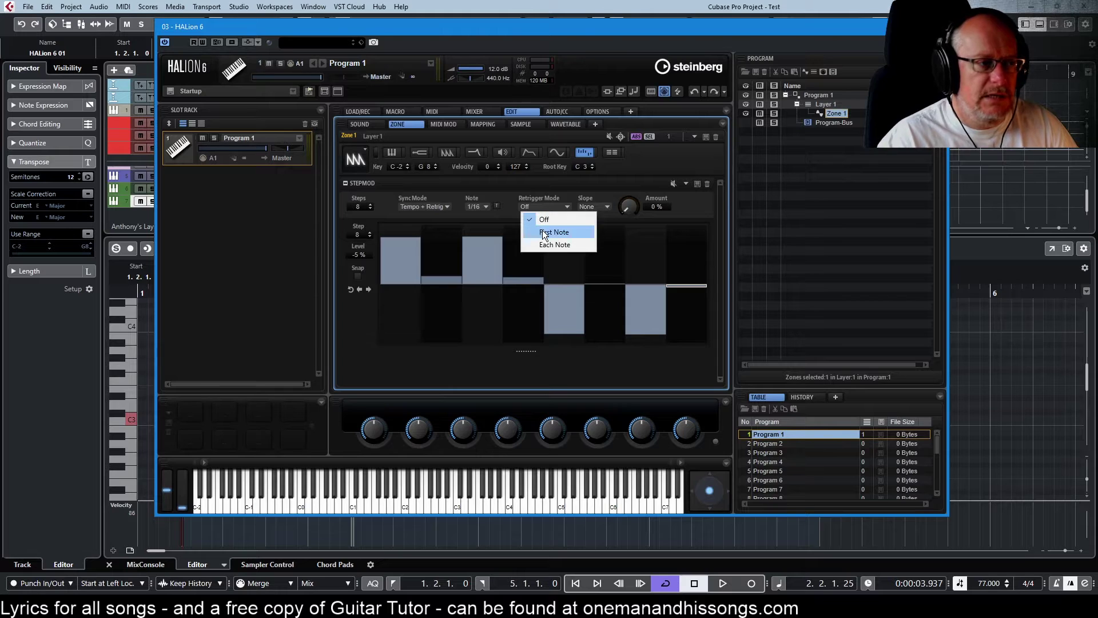
pyautogui.click(542, 230)
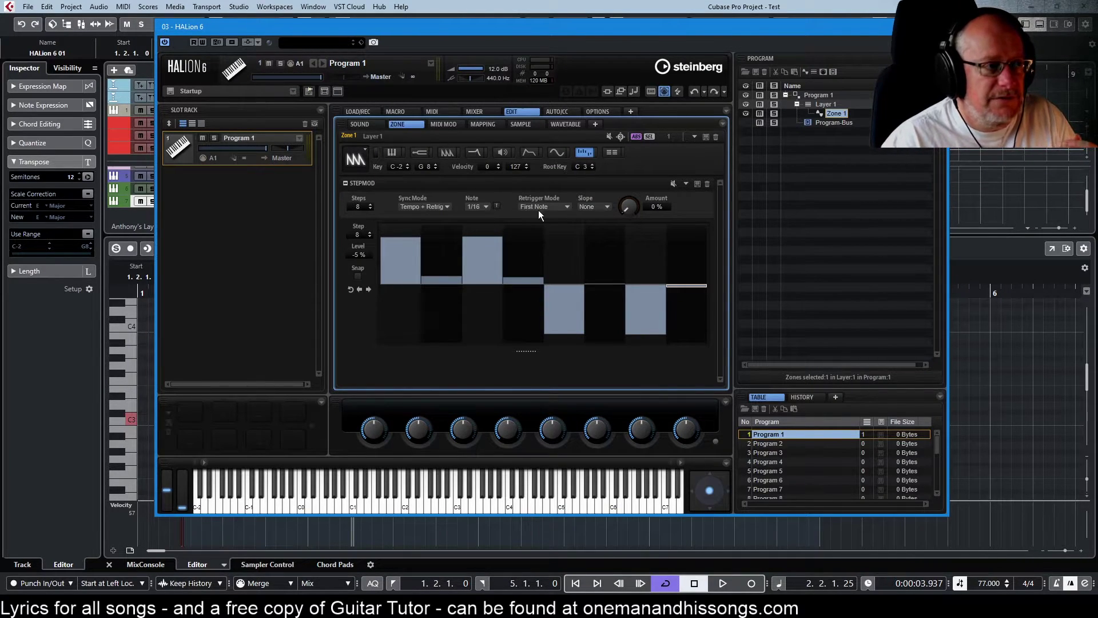
# Change Modulation Matrix row 1's destination from Cutoff to Pitch and return to the StepMod pattern.
pyautogui.click(608, 152)
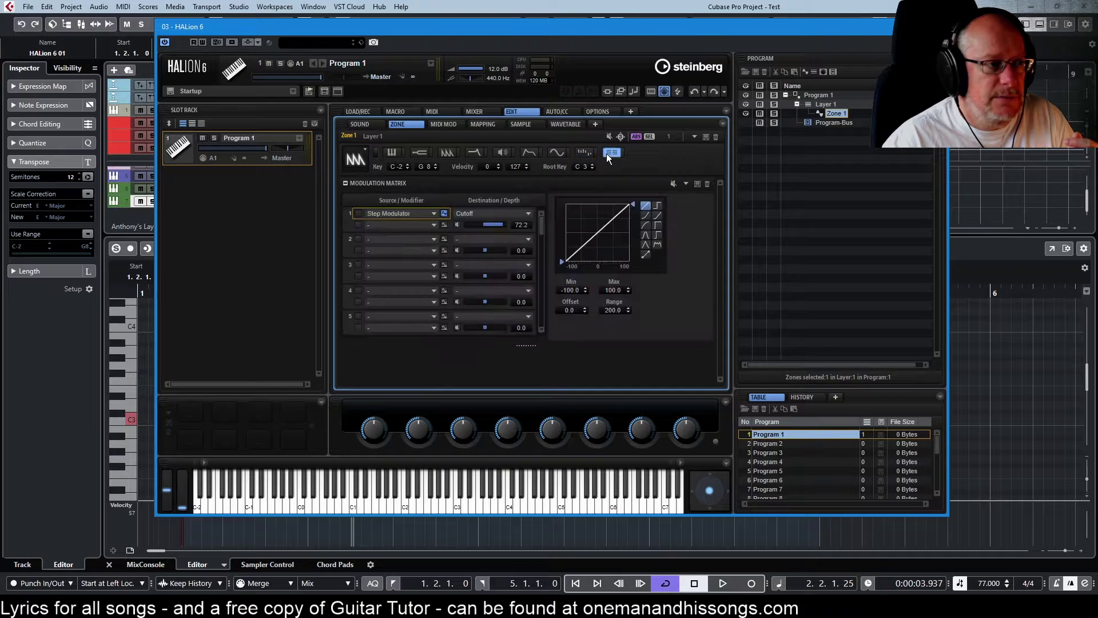
pyautogui.click(474, 215)
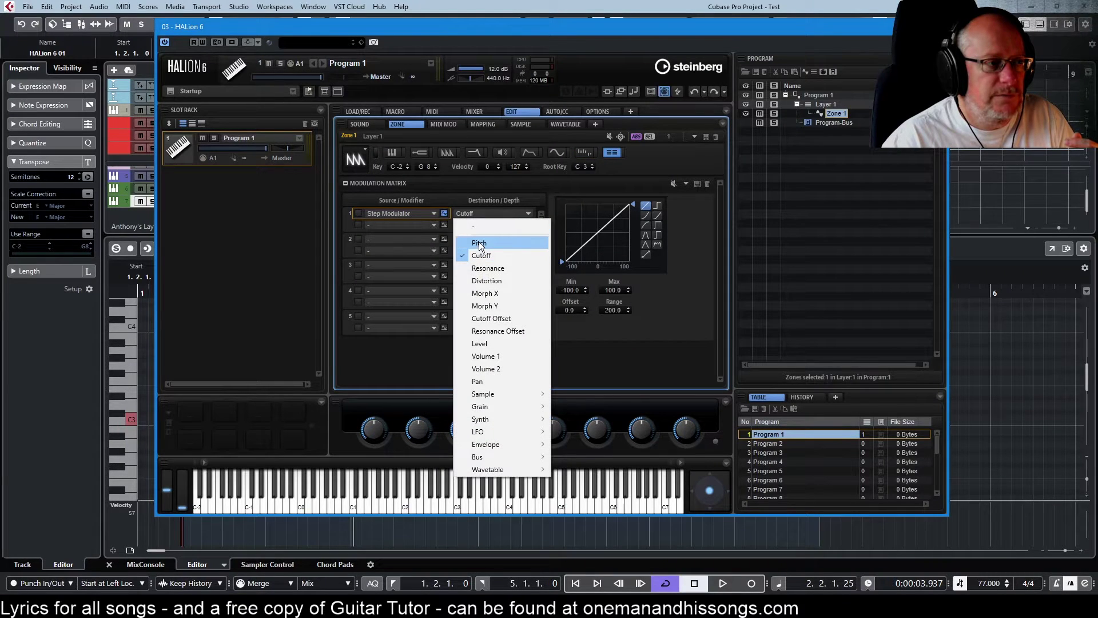
pyautogui.click(479, 243)
pyautogui.click(583, 152)
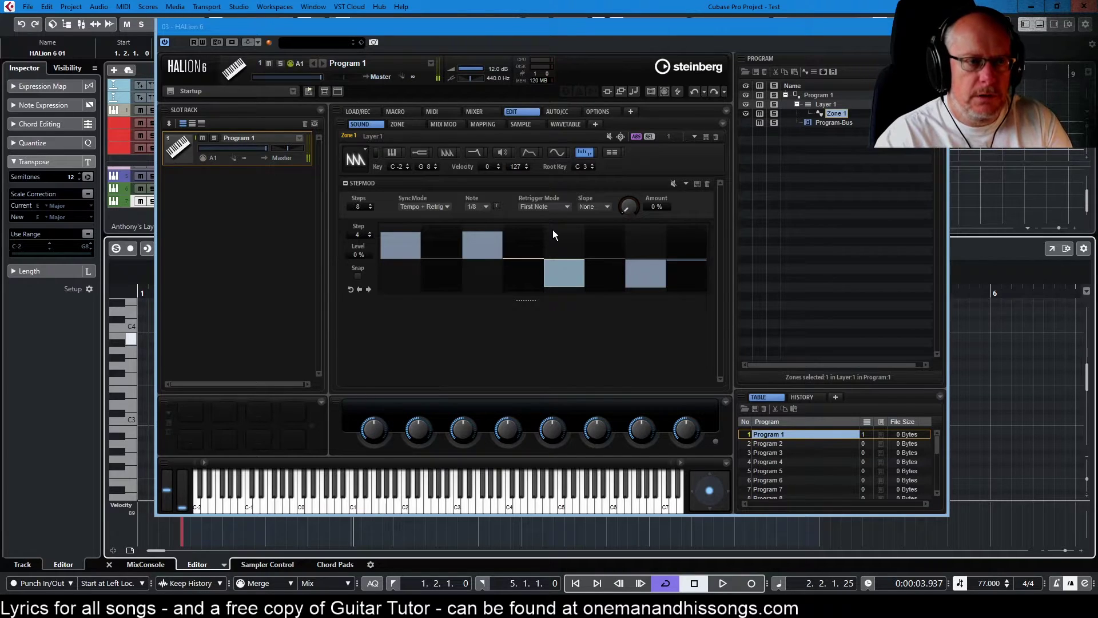
pyautogui.click(554, 206)
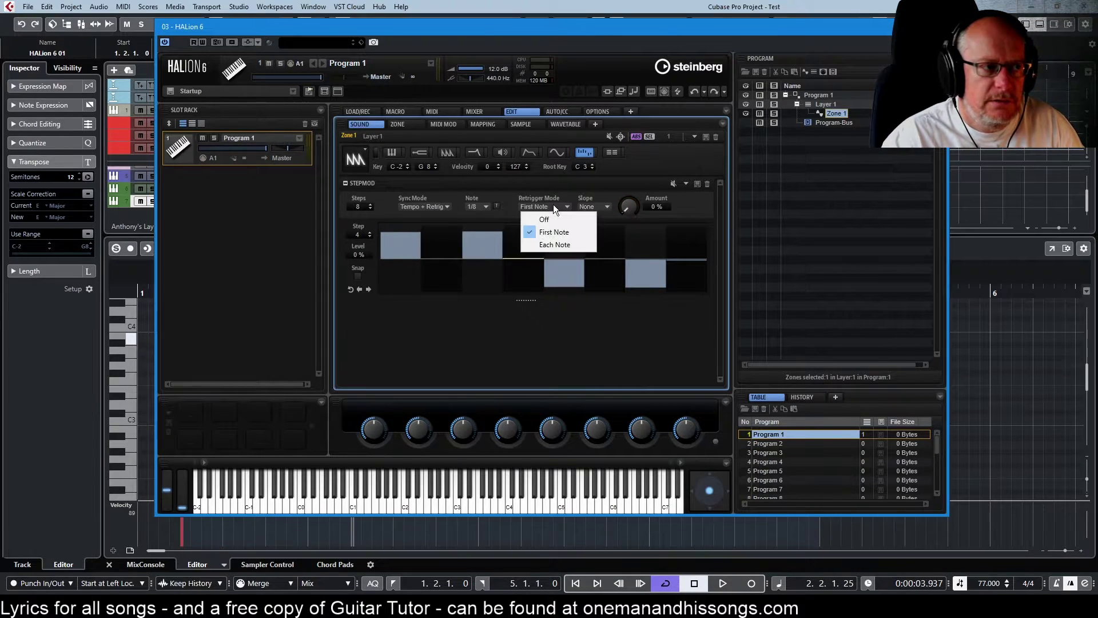
pyautogui.click(557, 233)
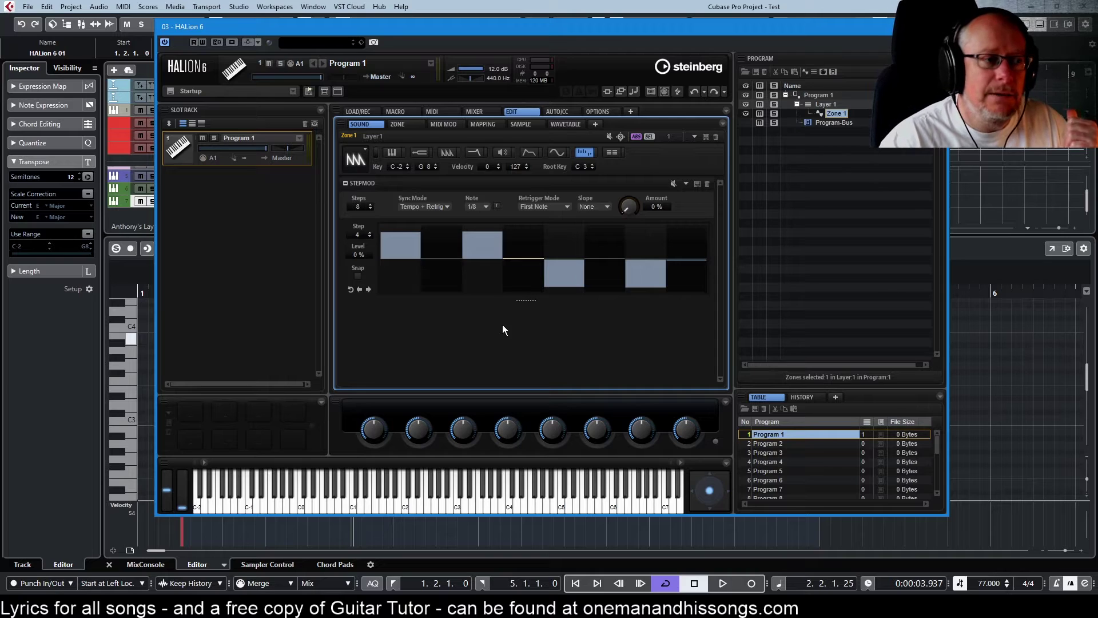
pyautogui.click(530, 210)
# Set StepMod's Retrigger Mode to Each Note.
pyautogui.click(547, 245)
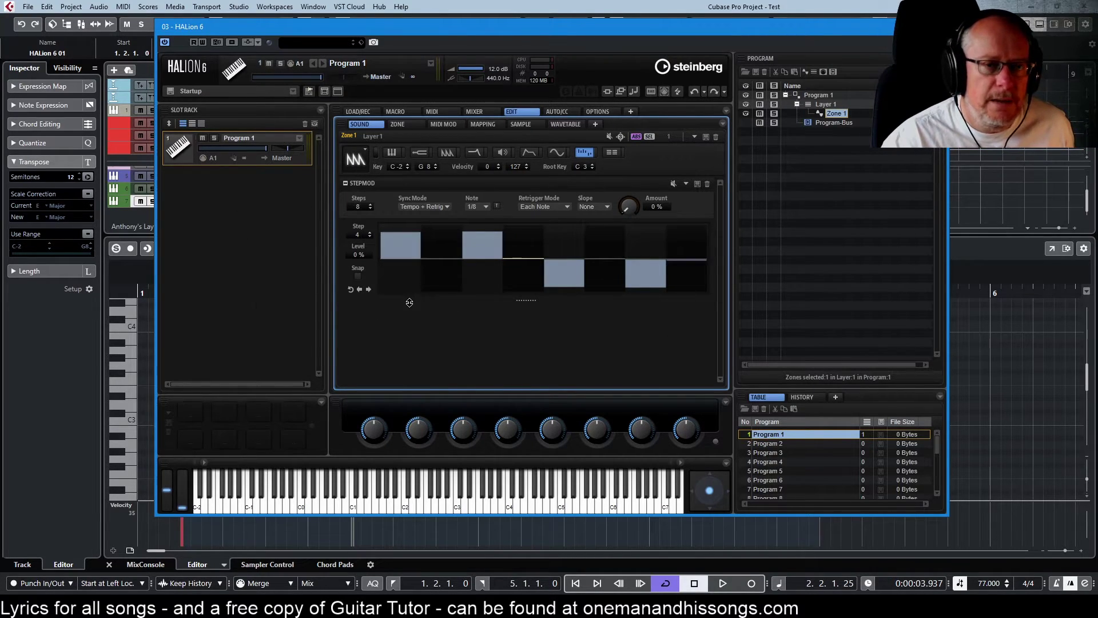
# Mute the old step modulator and add a Mono Step Modulator from the Modulation category to Layer 1.
pyautogui.click(673, 184)
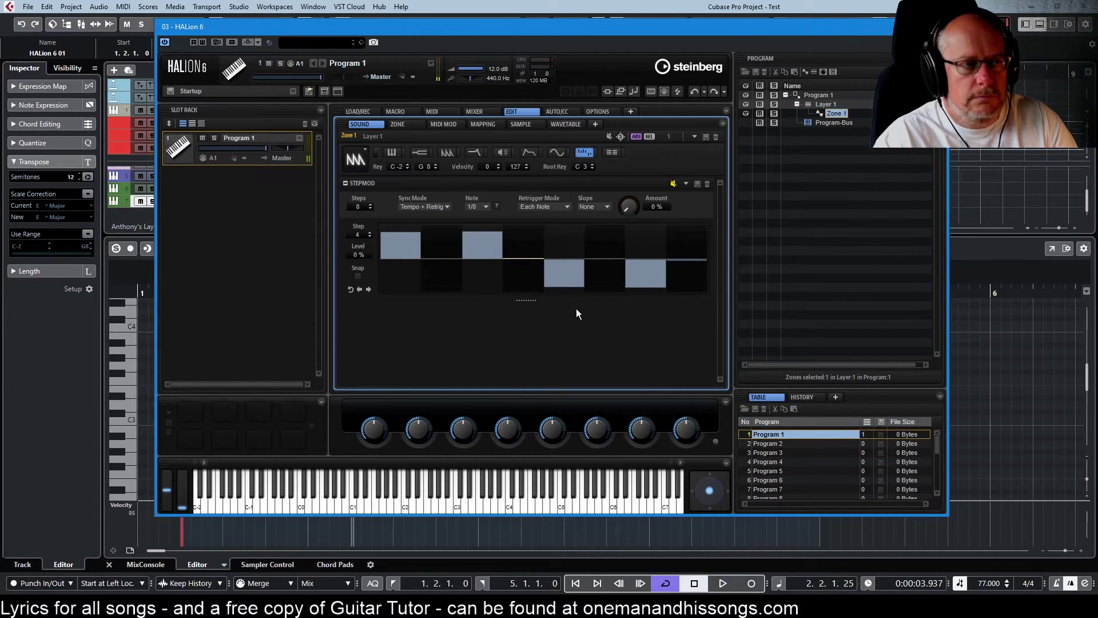
pyautogui.click(822, 72)
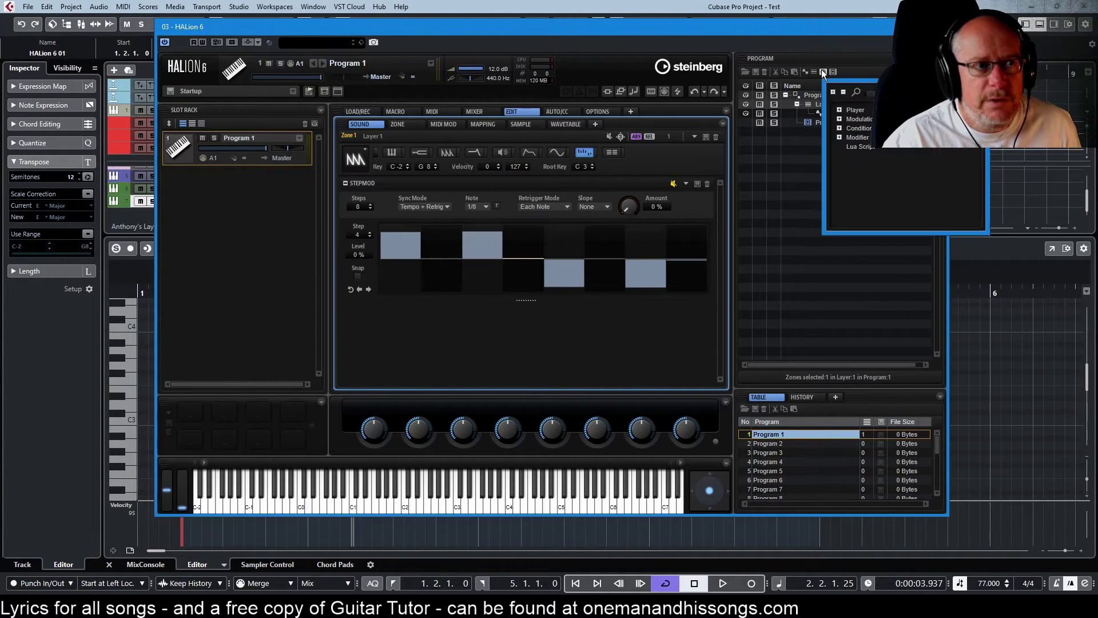
pyautogui.click(839, 119)
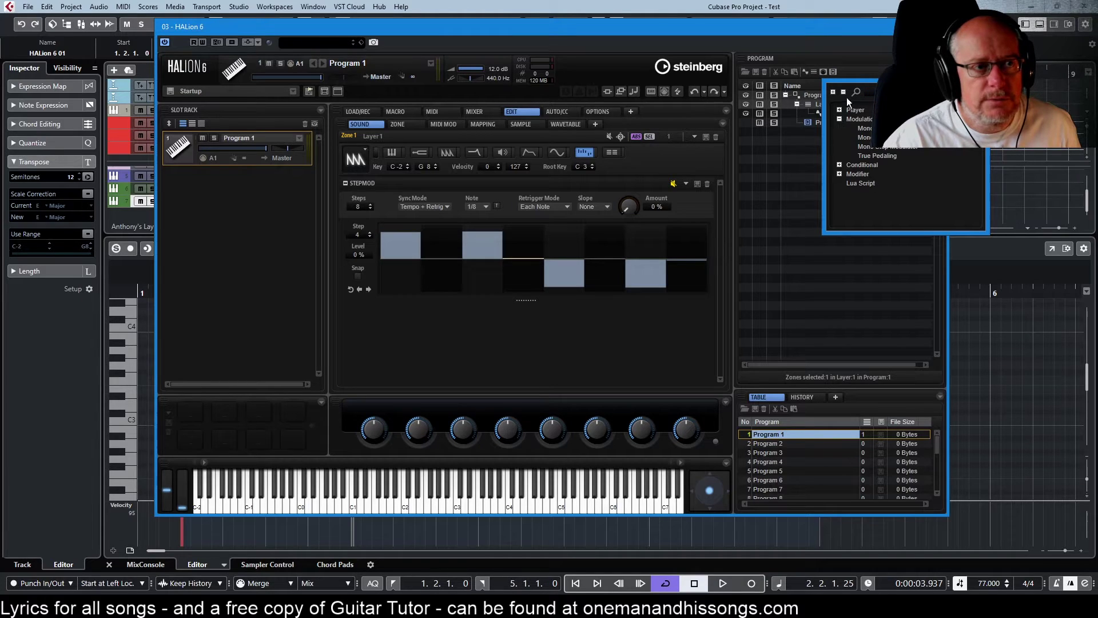
pyautogui.doubleClick(866, 146)
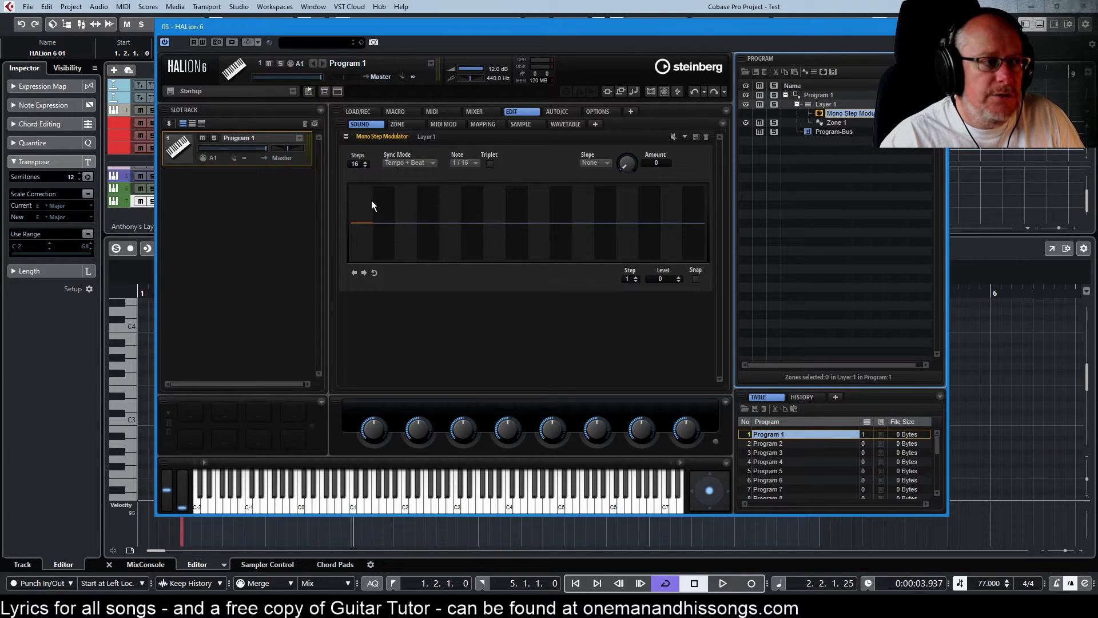
# Reduce the Mono Step Modulator's step count to 8.
pyautogui.click(365, 167)
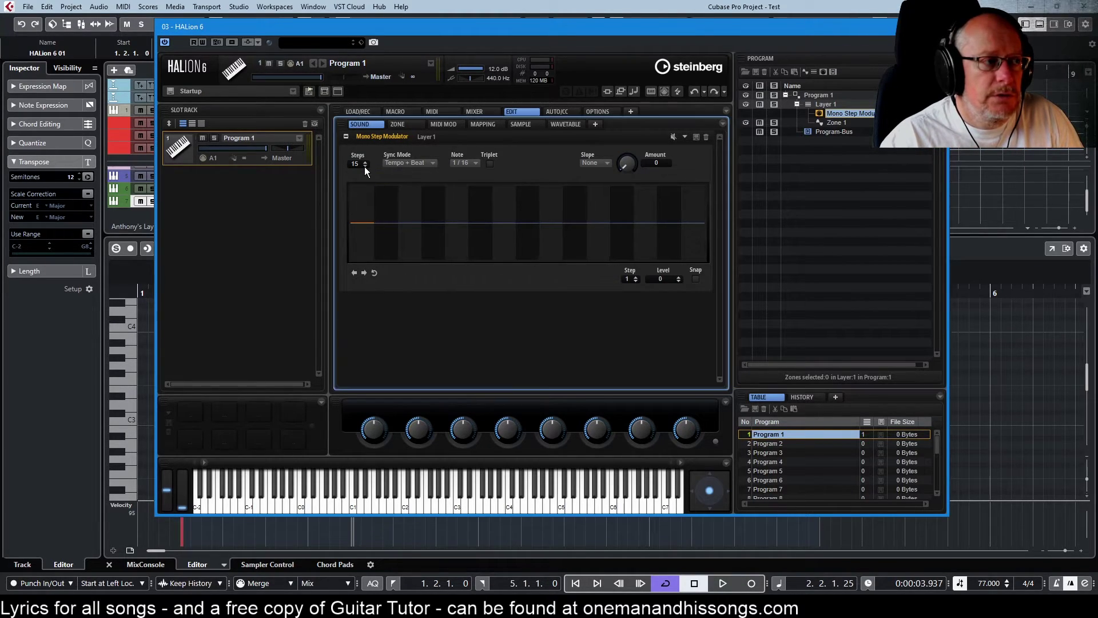
pyautogui.click(365, 167)
pyautogui.click(365, 167)
pyautogui.click(364, 166)
pyautogui.click(365, 167)
pyautogui.click(365, 166)
pyautogui.click(365, 166)
pyautogui.click(365, 166)
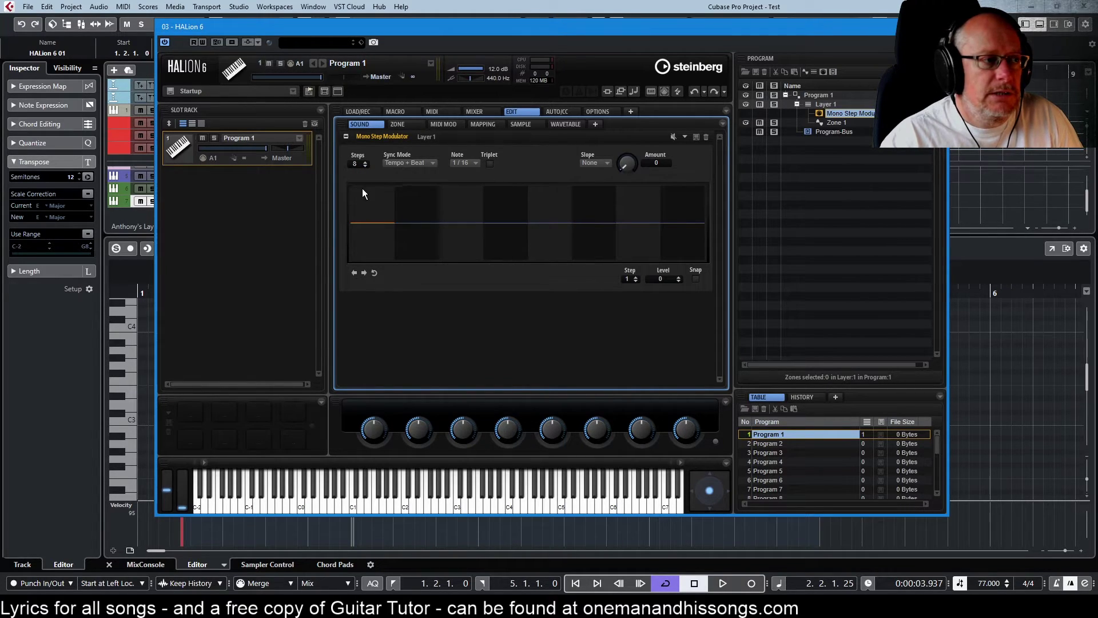
# Raise steps 1 and 3 to full level and pull steps 5 and 7 near minimum.
pyautogui.click(364, 184)
pyautogui.click(452, 191)
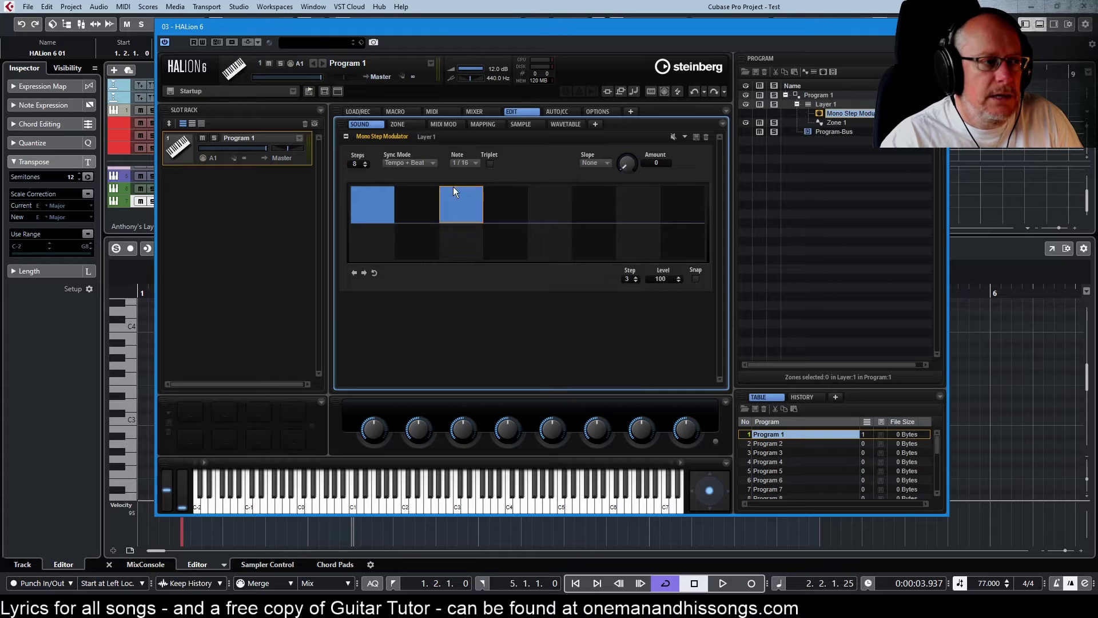
pyautogui.moveTo(554, 232); pyautogui.dragTo(549, 262)
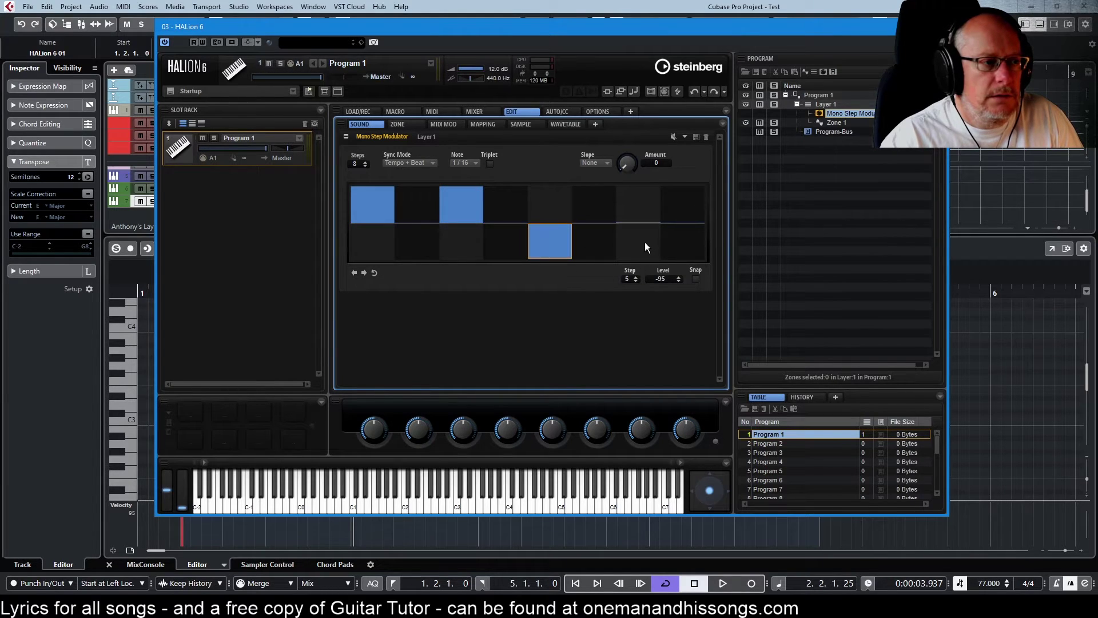
pyautogui.moveTo(644, 247)
pyautogui.mouseDown()
pyautogui.moveTo(640, 227)
pyautogui.moveTo(637, 259)
pyautogui.mouseUp()
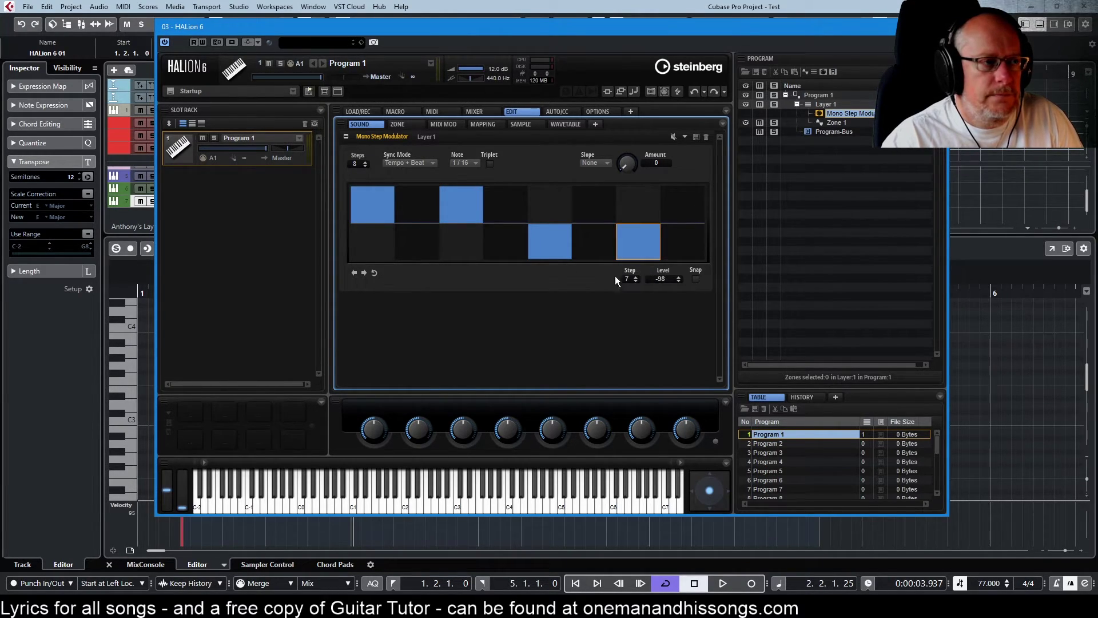
pyautogui.click(397, 124)
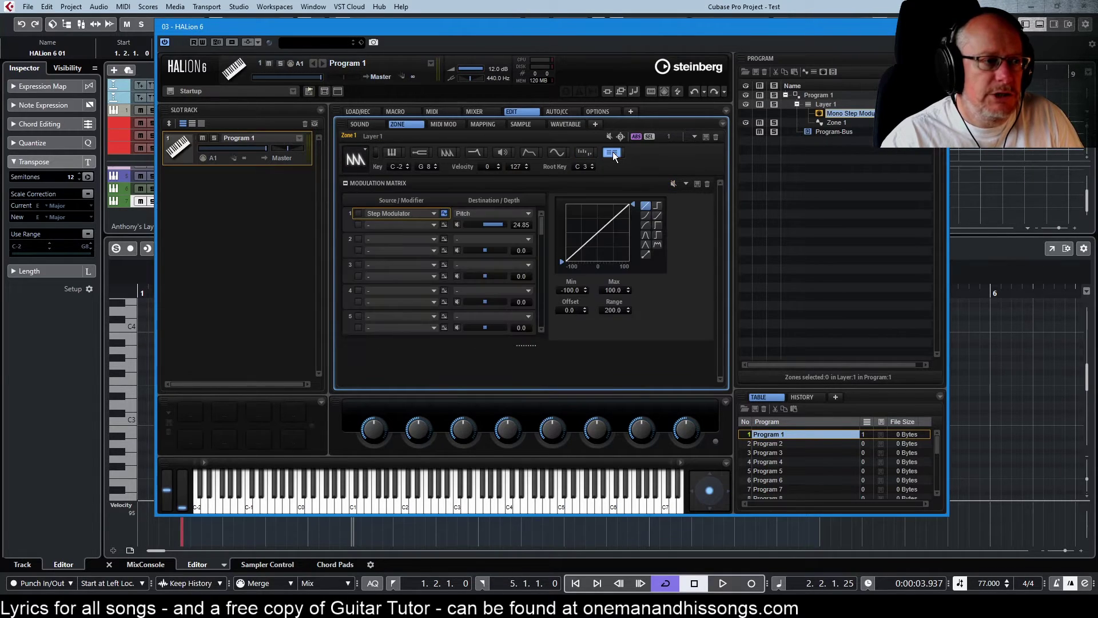
# Choose Modulation Module > Mono Step Modulator as the source of zone modulation slot 1.
pyautogui.click(392, 213)
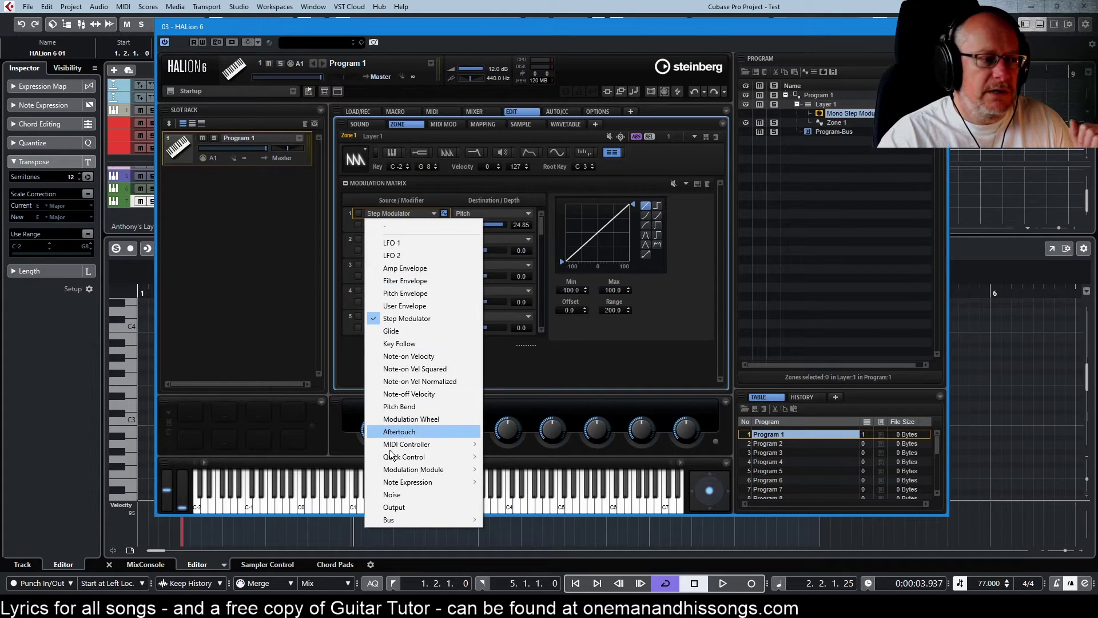
pyautogui.moveTo(412, 469)
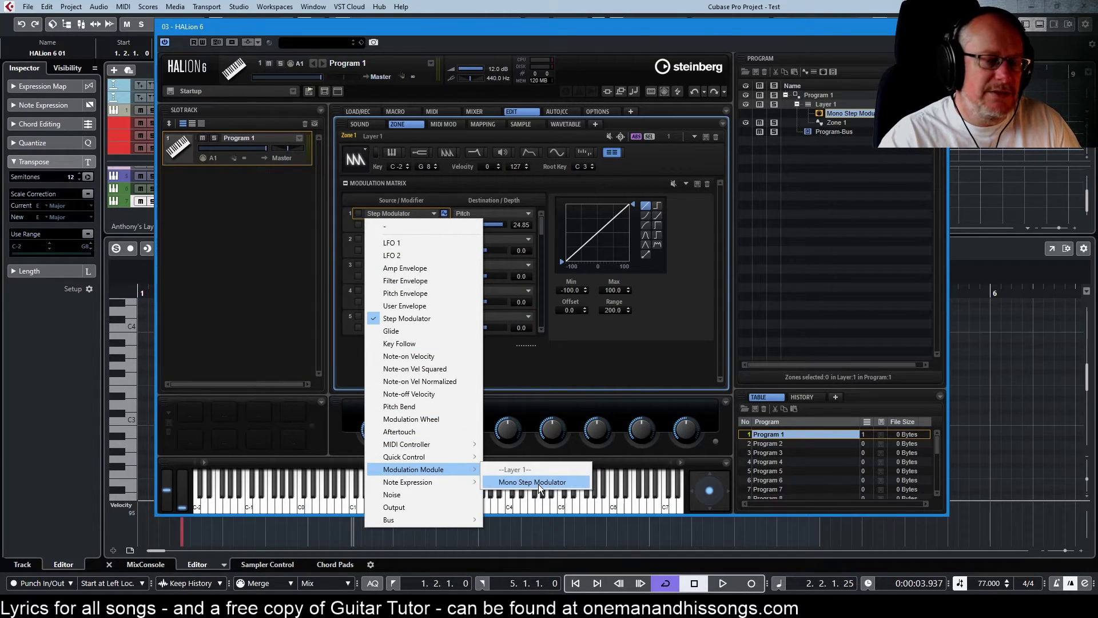
pyautogui.click(537, 482)
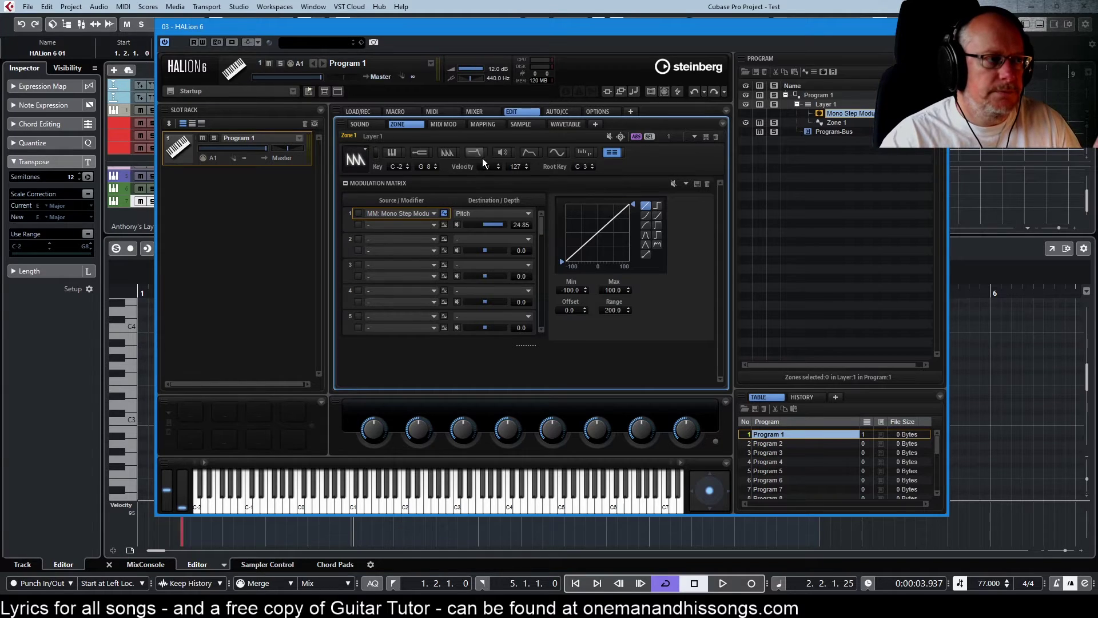
# Set the Mono Step Modulator's Note to 1/8 and its Sync Mode to Tempo + Retrig.
pyautogui.click(356, 124)
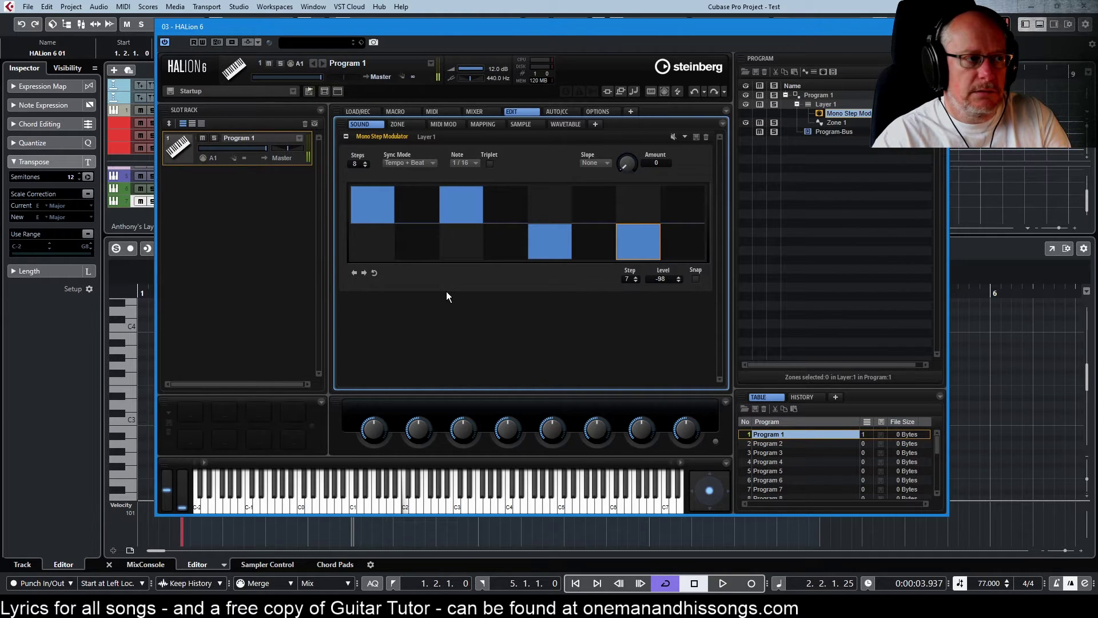
pyautogui.click(464, 162)
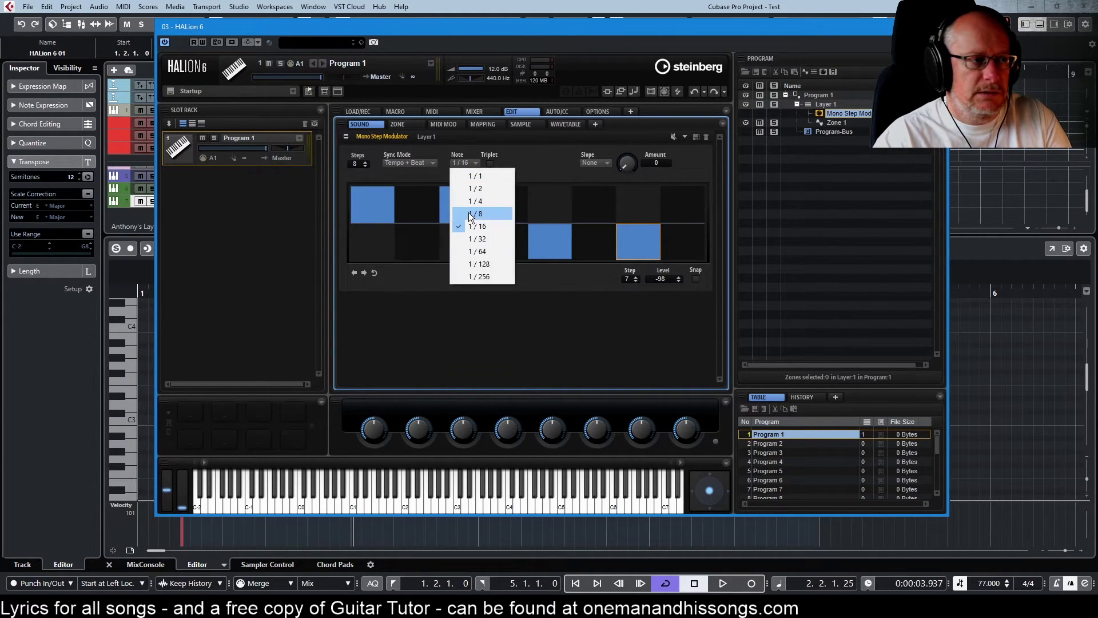
pyautogui.click(466, 218)
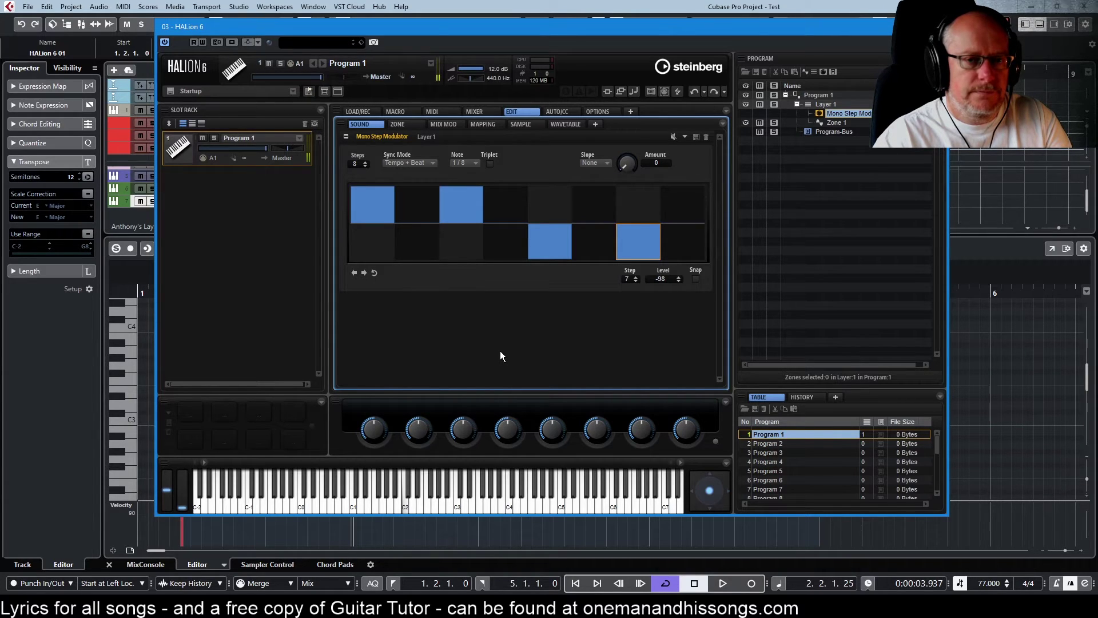
pyautogui.click(408, 163)
pyautogui.click(414, 188)
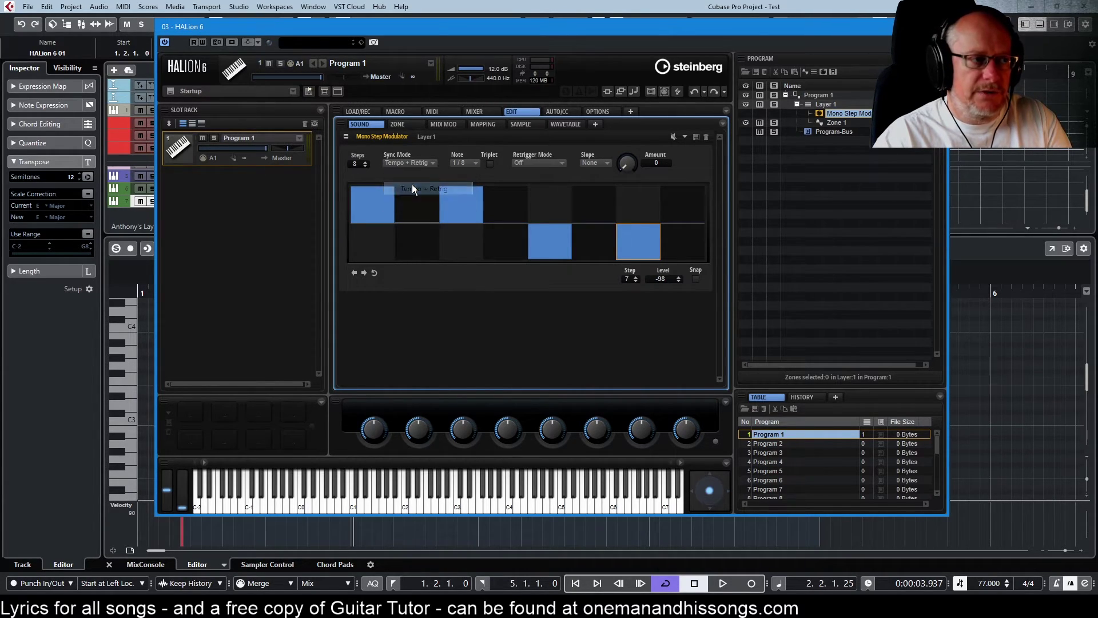
# Choose First Note as the Mono Step Modulator's Retrigger Mode, later reopening the retrigger choices.
pyautogui.click(538, 163)
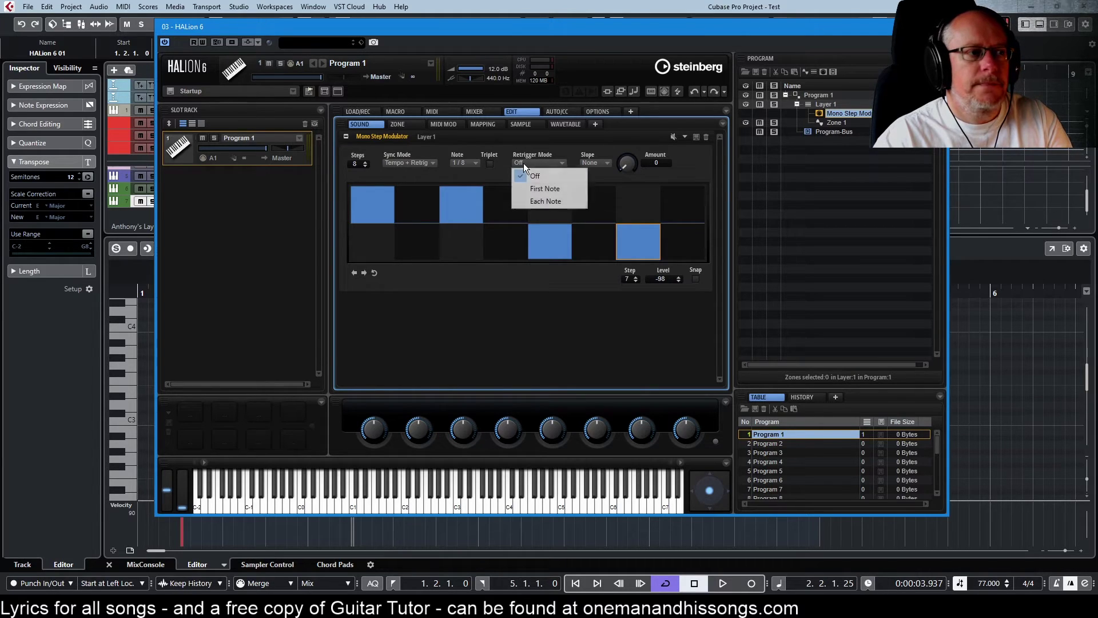
pyautogui.click(536, 187)
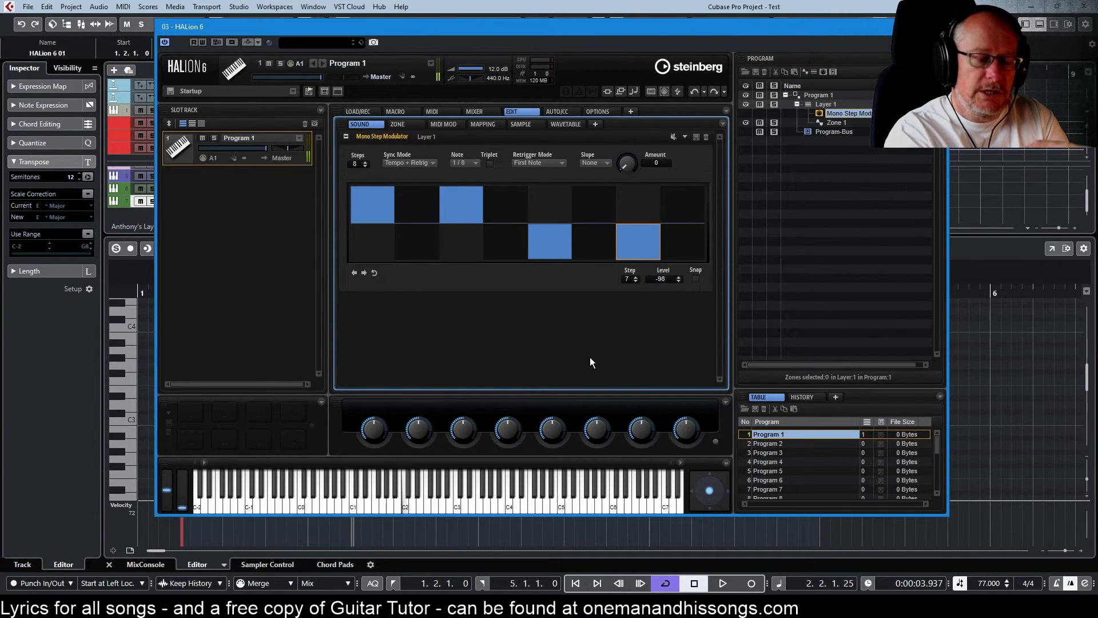
pyautogui.click(536, 160)
# Set the Mono Step Modulator's retrigger to Each Note, then return to the zone's Modulation Matrix.
pyautogui.click(548, 201)
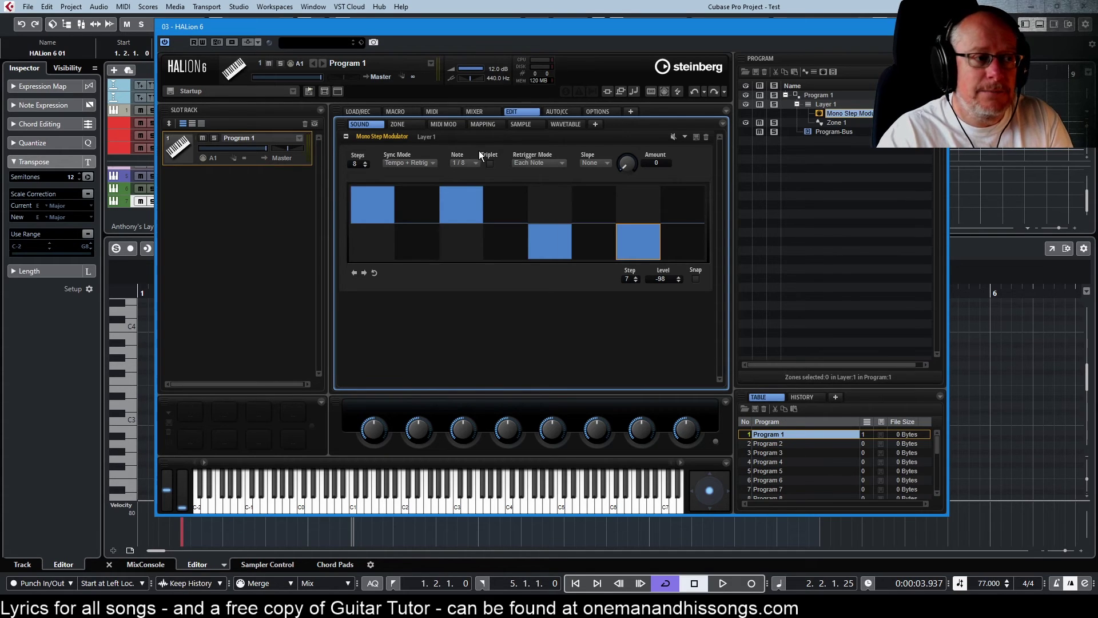
pyautogui.click(398, 124)
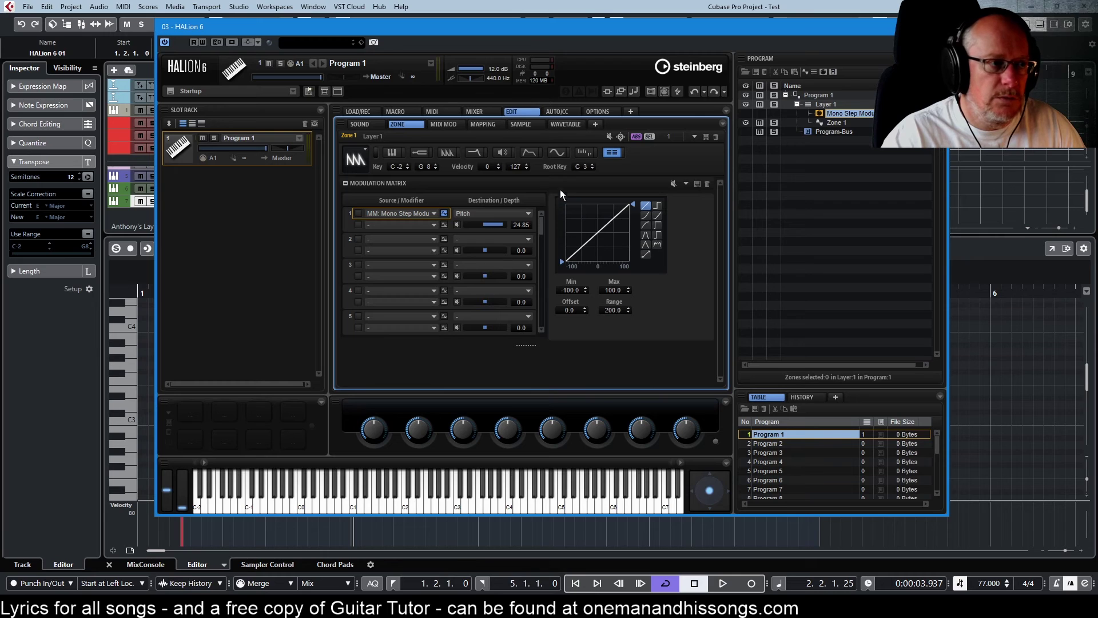
pyautogui.click(588, 152)
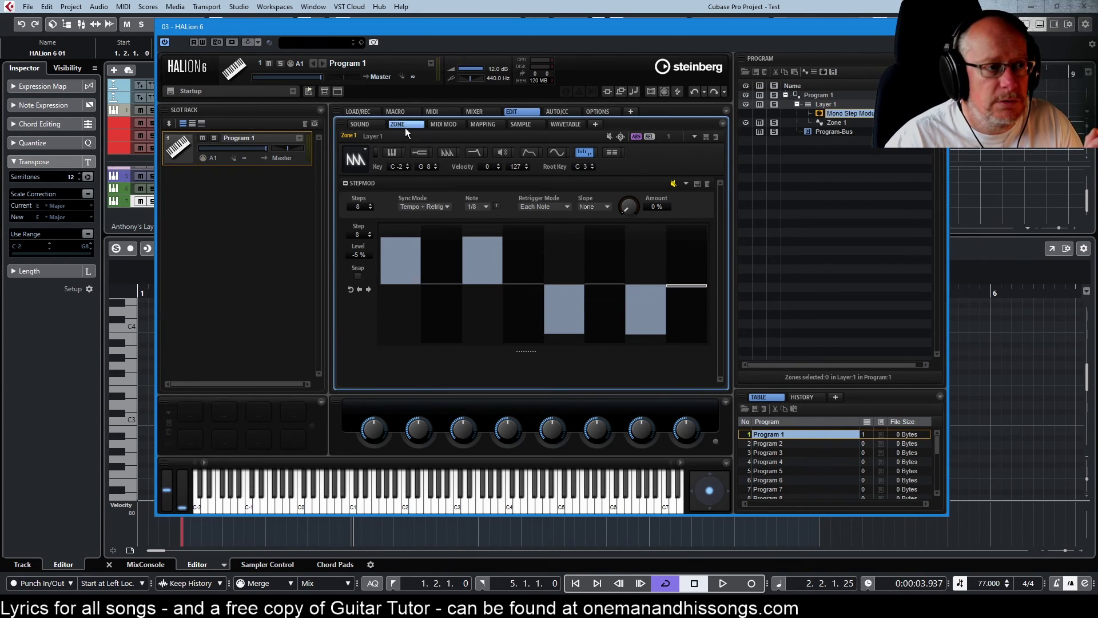
pyautogui.click(353, 124)
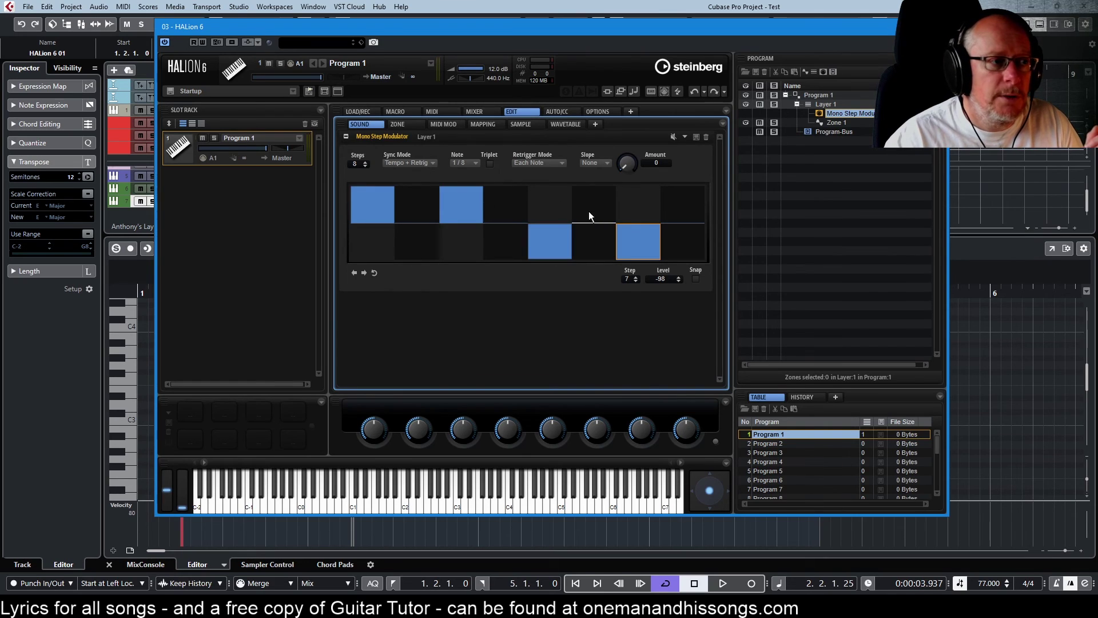